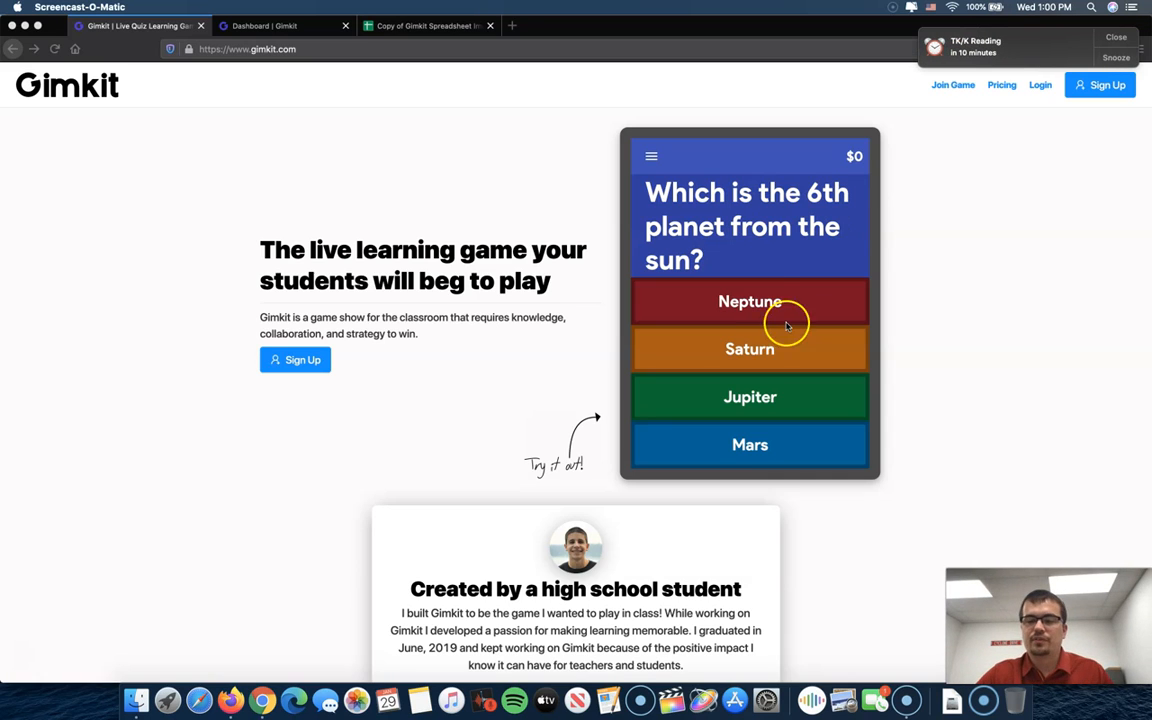
Answer the sixth-planet question in the demo game with Saturn and continue to the next question
{"action": "left_click", "coordinate": [757, 346]}
{"action": "left_click", "coordinate": [757, 346]}
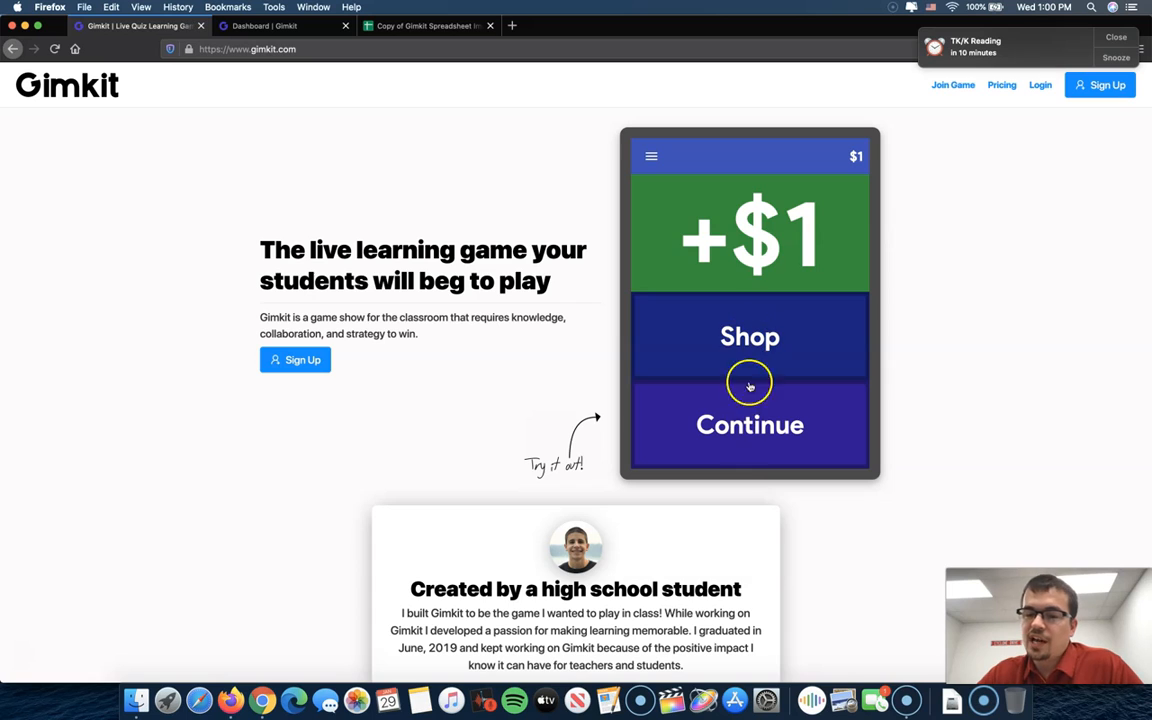
{"action": "left_click", "coordinate": [747, 438]}
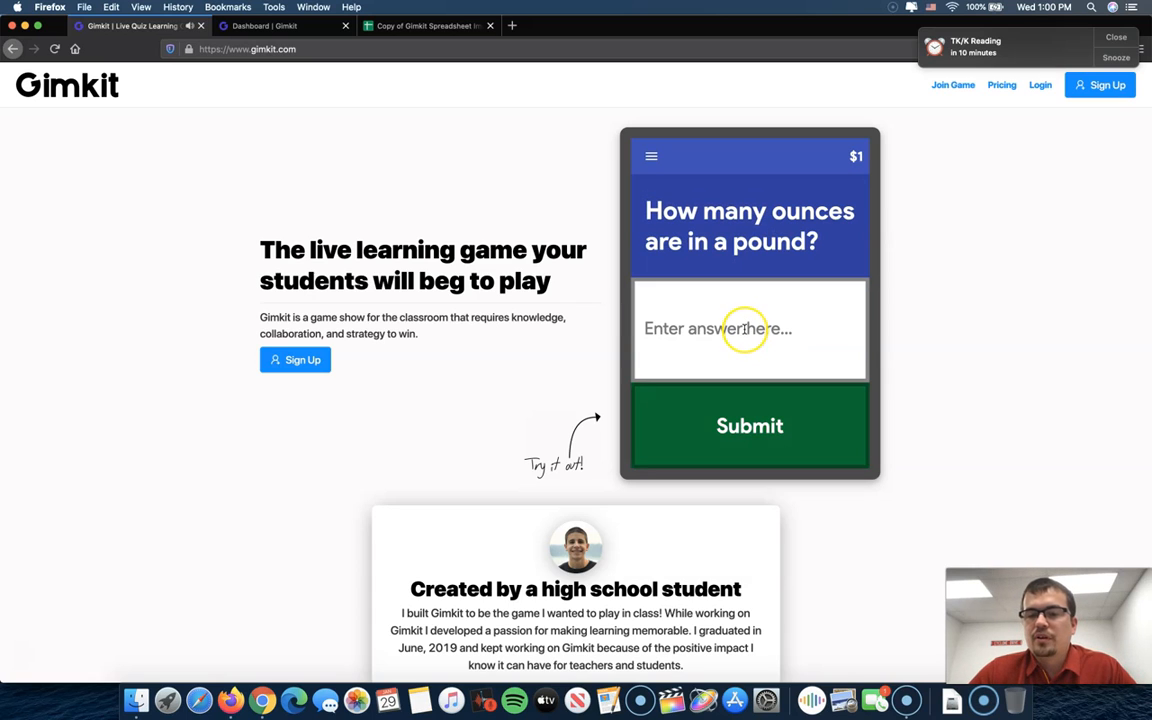
Submit 3 as the answer to the ounces-in-a-pound question and view its correct answer
{"action": "left_click", "coordinate": [745, 329]}
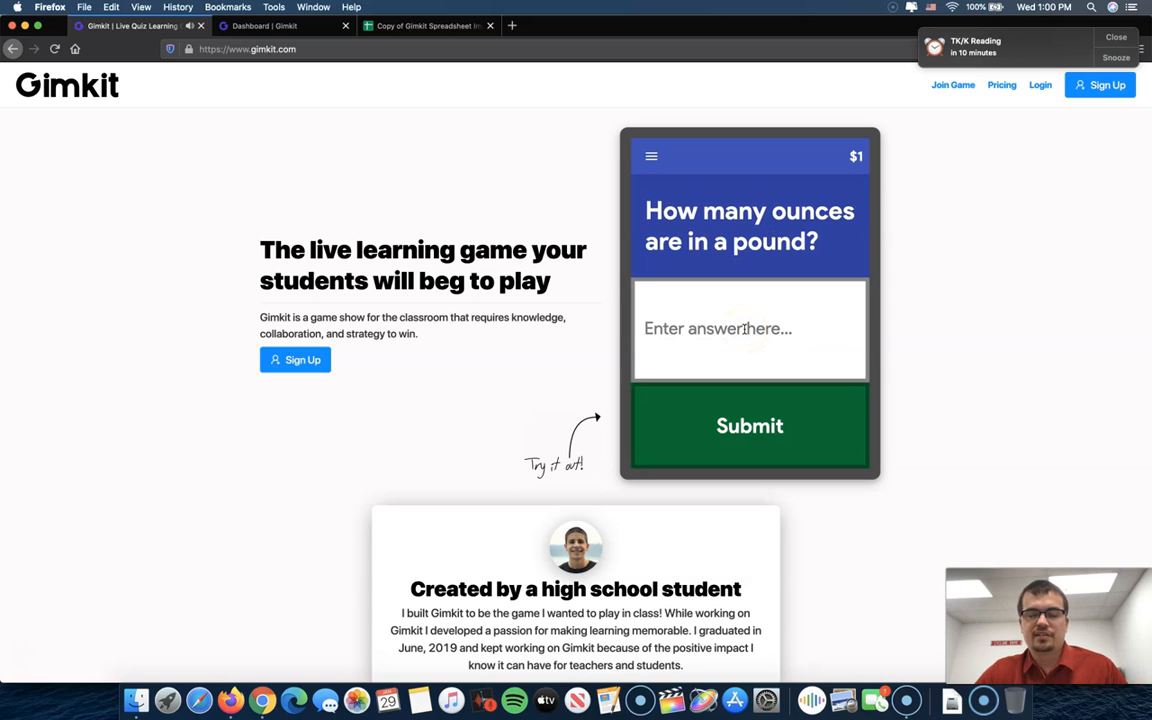
{"action": "type", "text": "3"}
{"action": "left_click", "coordinate": [765, 428]}
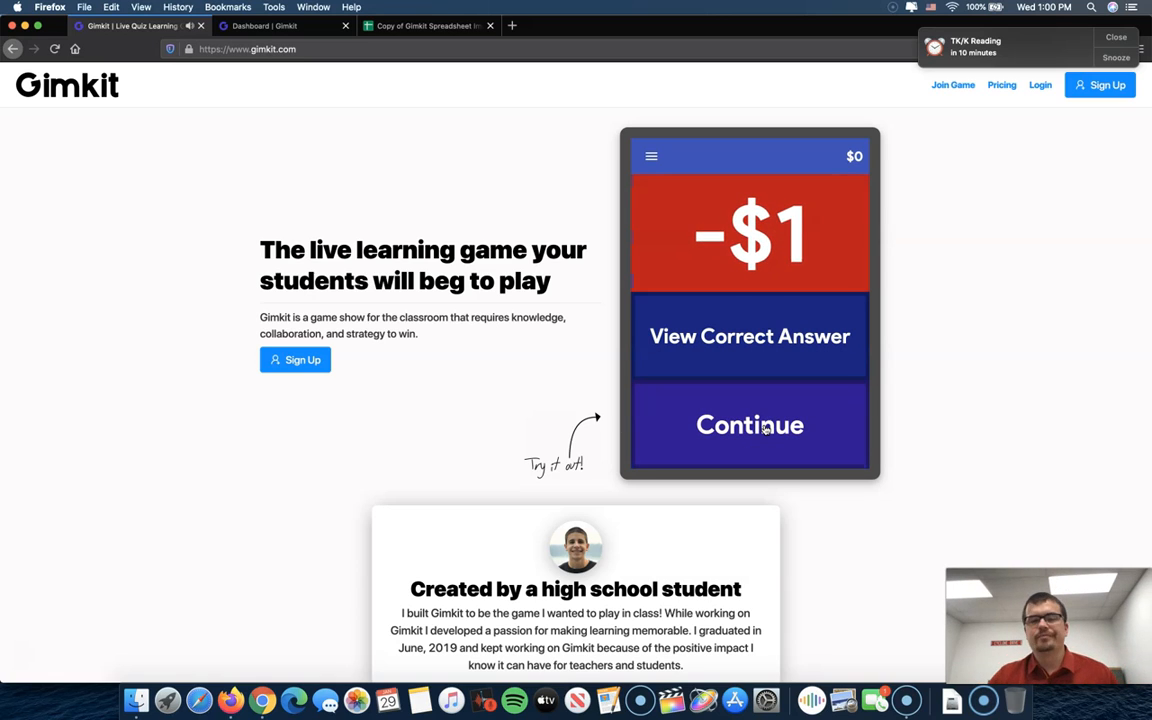
{"action": "left_click", "coordinate": [743, 337]}
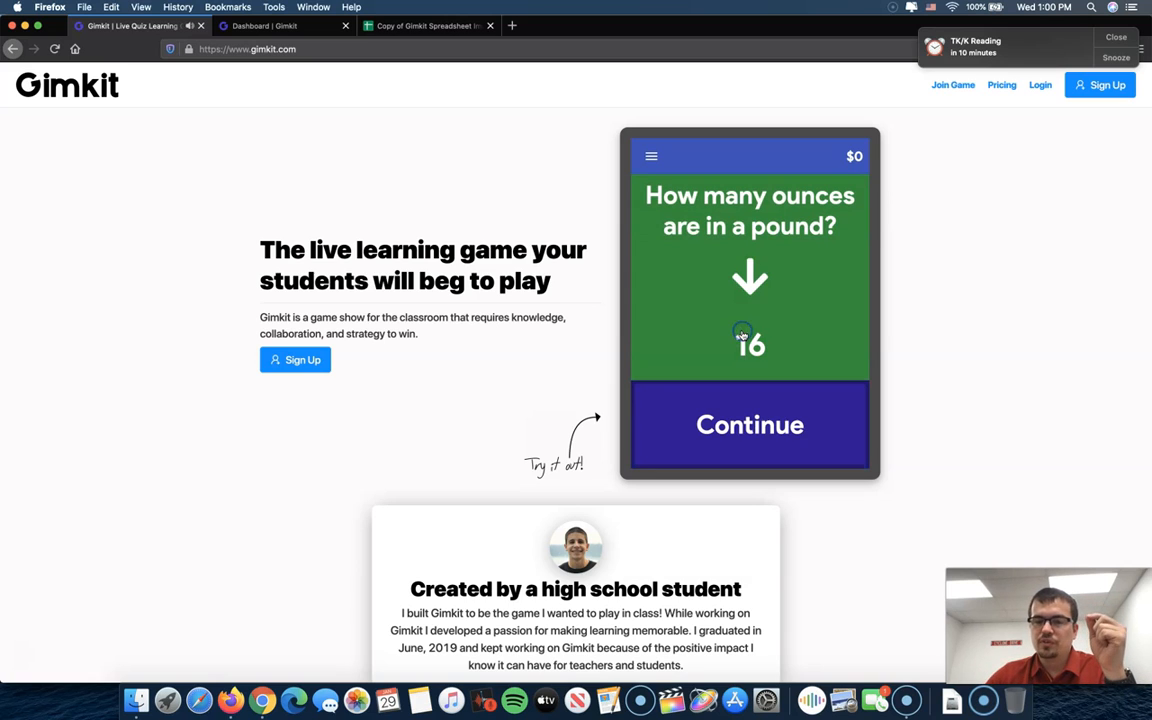
Continue to the first-president question in the demo game and answer it
{"action": "left_click", "coordinate": [732, 406]}
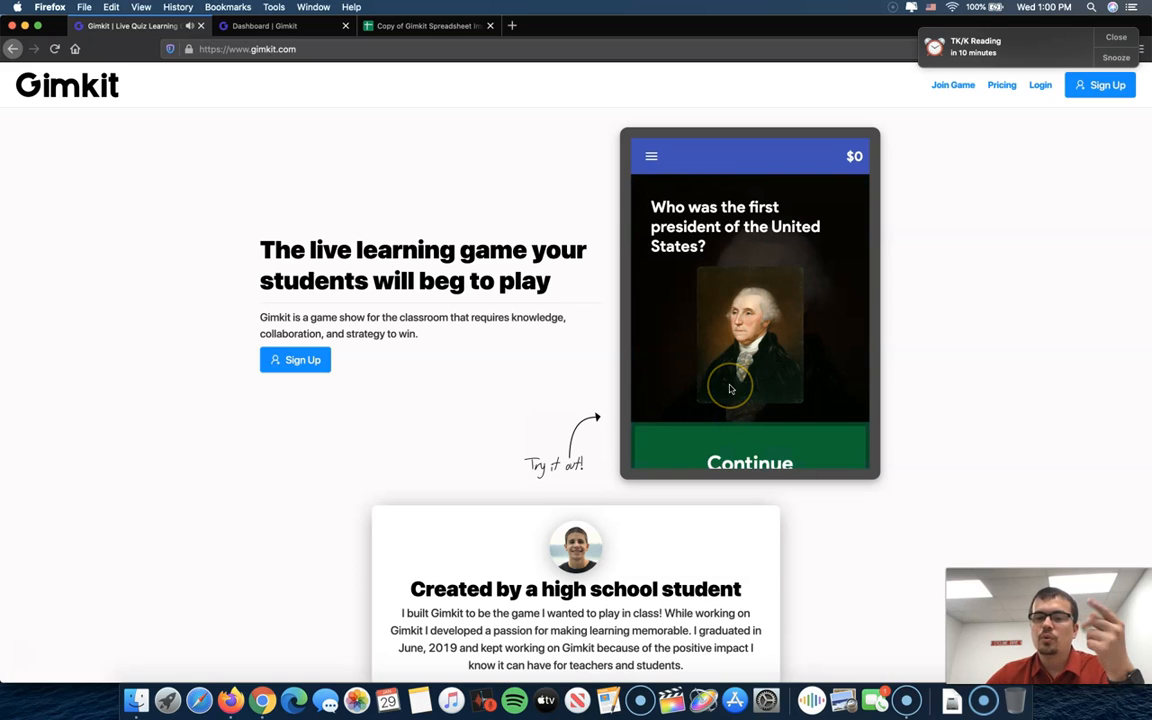
{"action": "left_click", "coordinate": [735, 443]}
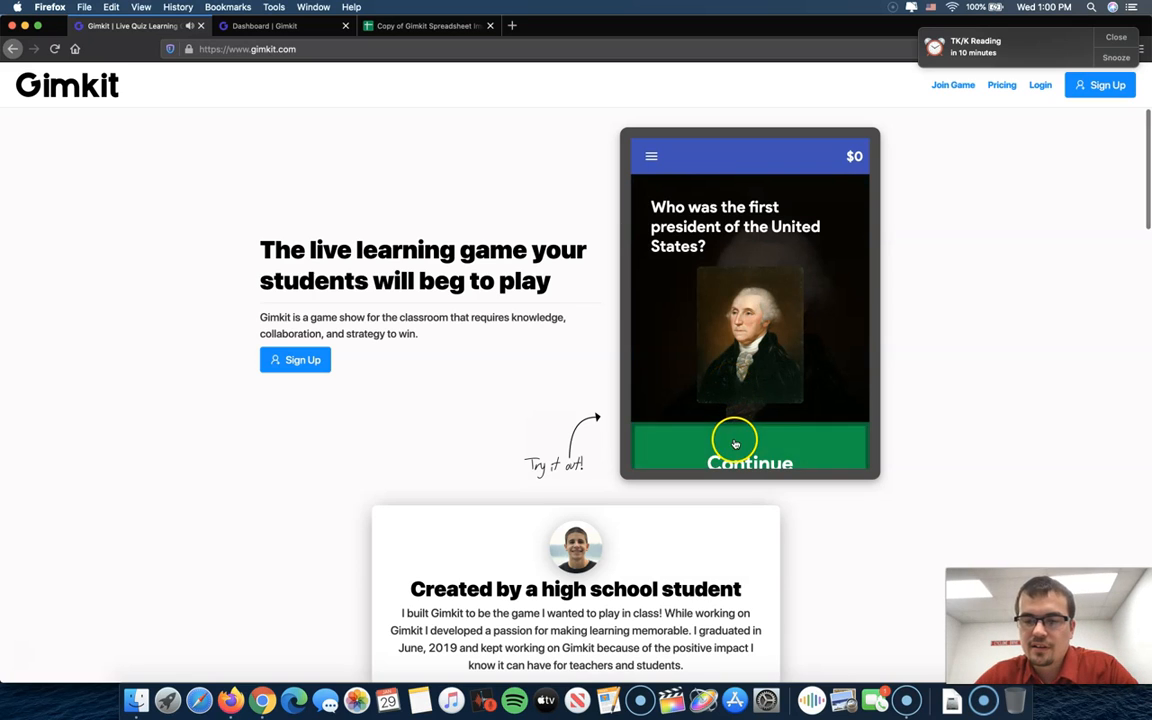
{"action": "left_click", "coordinate": [740, 428]}
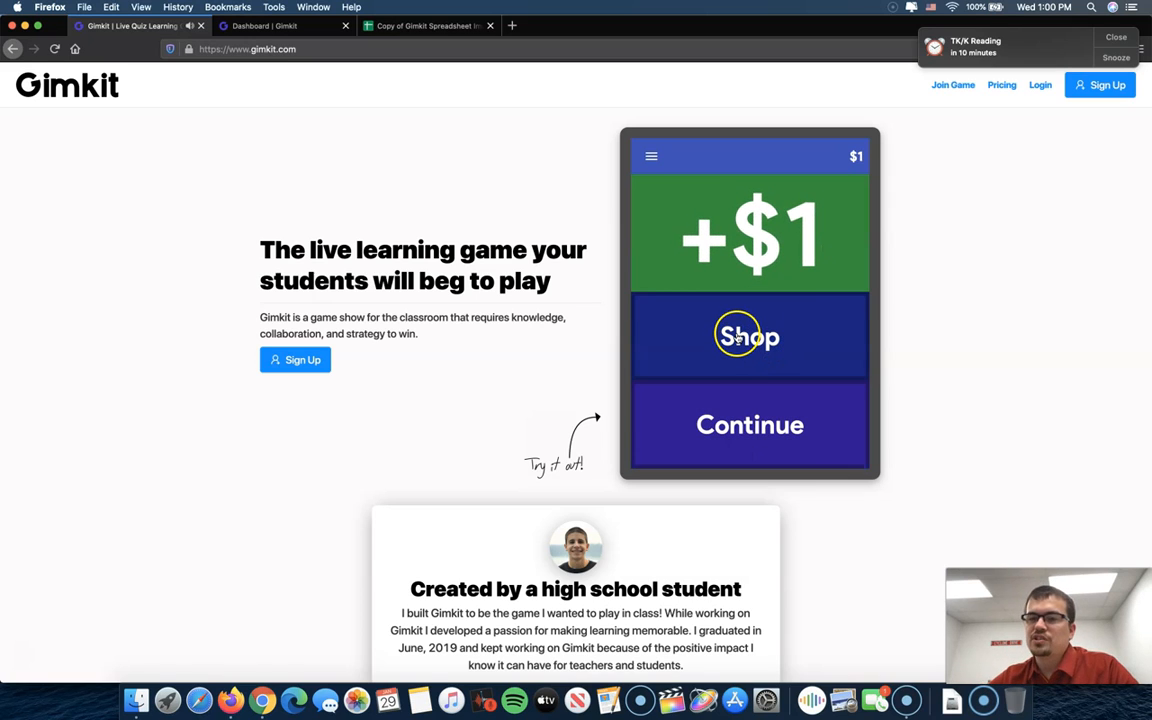
Open the demo game's shop and look through the available powerups
{"action": "left_click", "coordinate": [715, 343]}
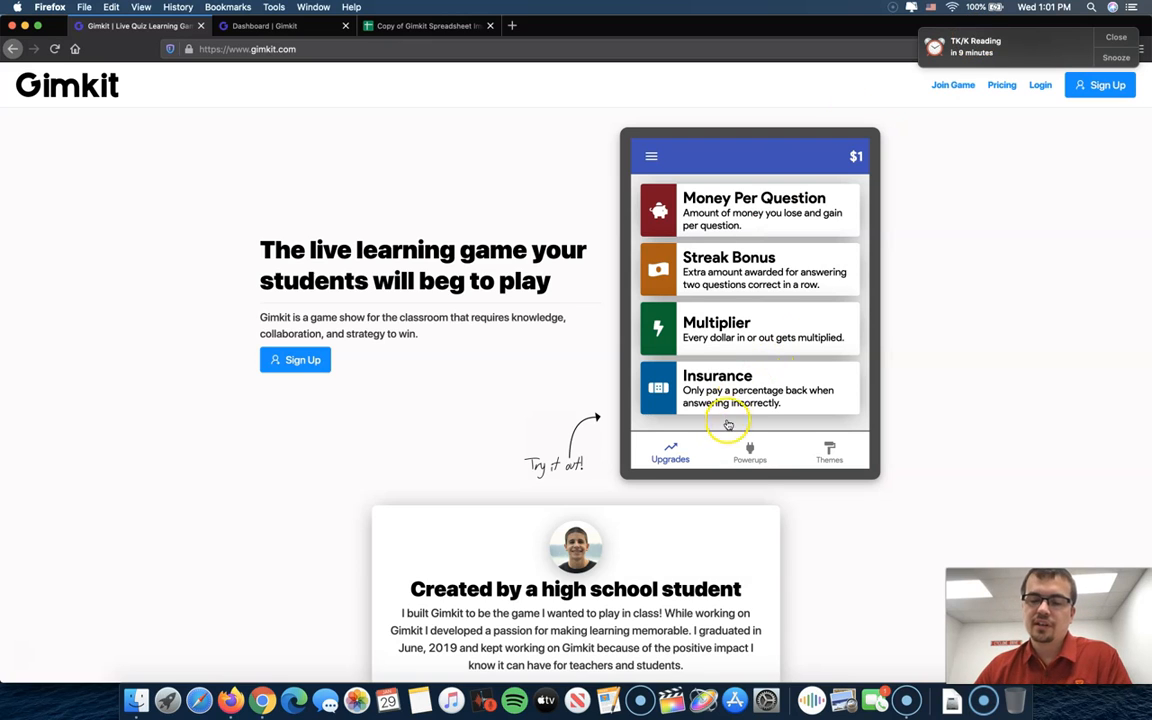
{"action": "left_click", "coordinate": [750, 452]}
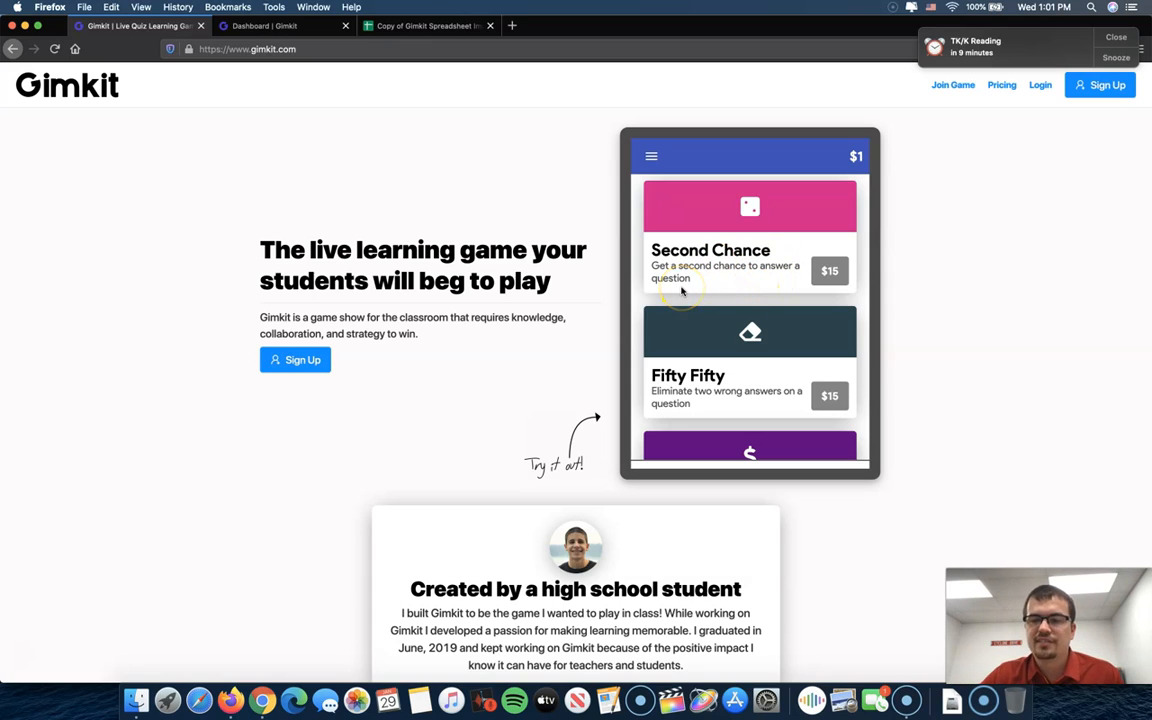
{"action": "scroll", "coordinate": [682, 291], "scroll_direction": "down", "scroll_amount": 3}
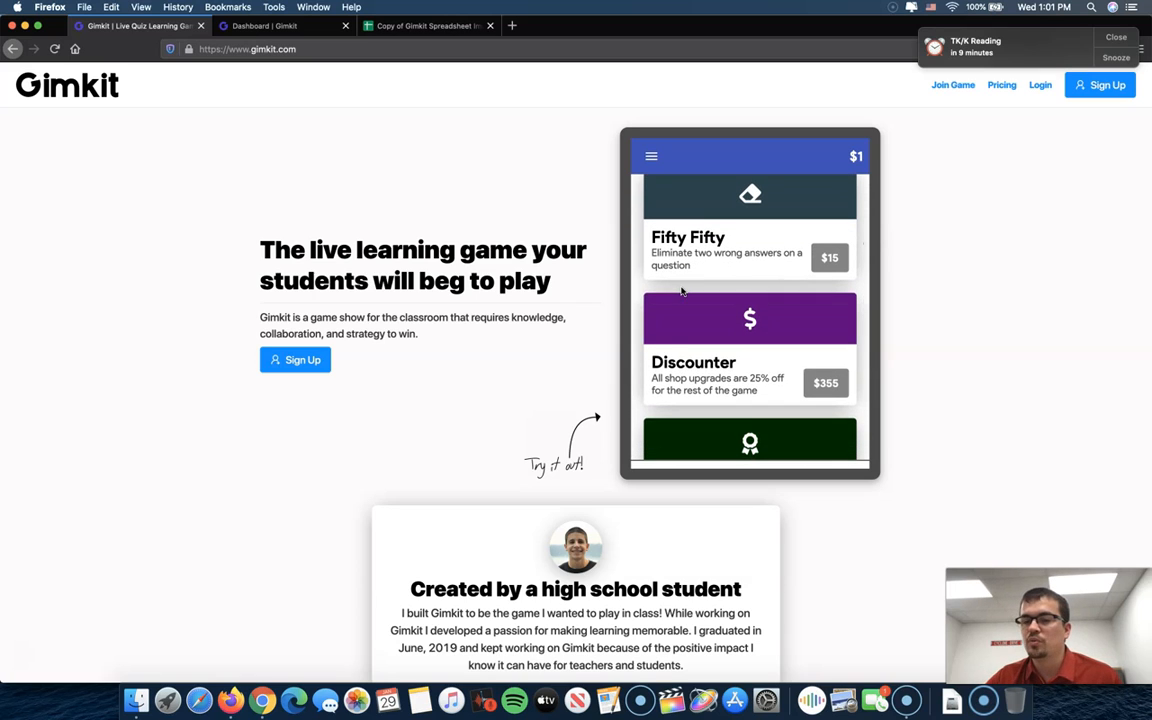
{"action": "scroll", "coordinate": [682, 291], "scroll_direction": "down", "scroll_amount": 2}
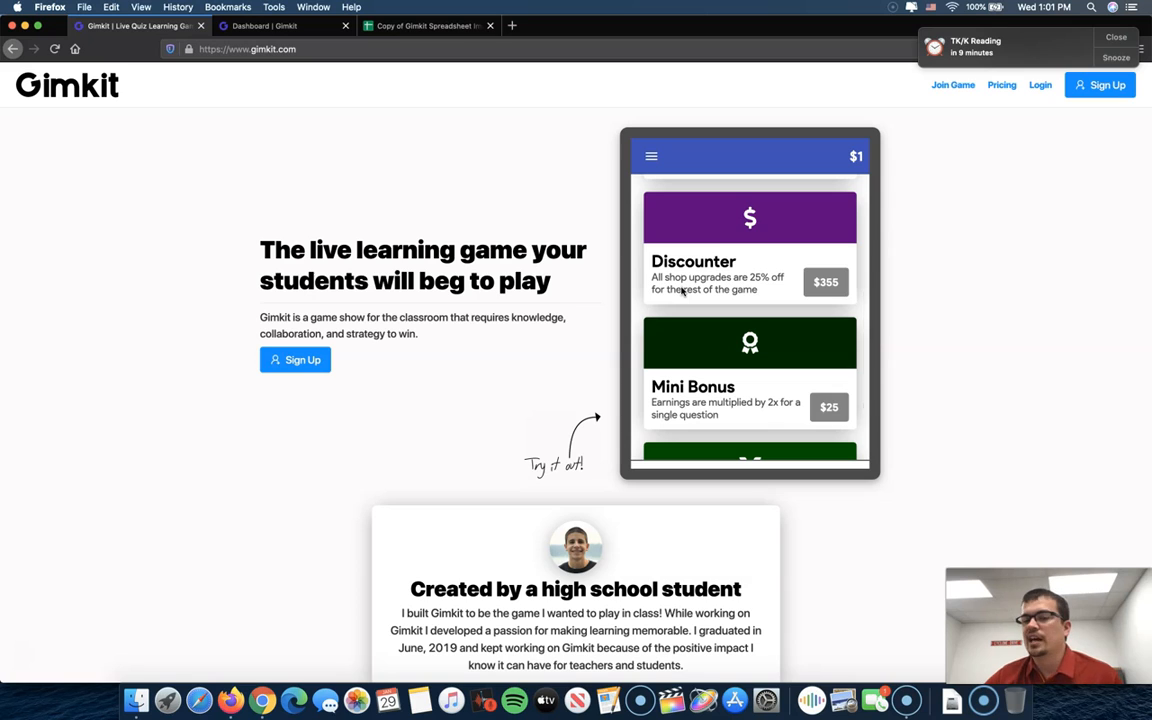
{"action": "scroll", "coordinate": [682, 291], "scroll_direction": "down", "scroll_amount": 5}
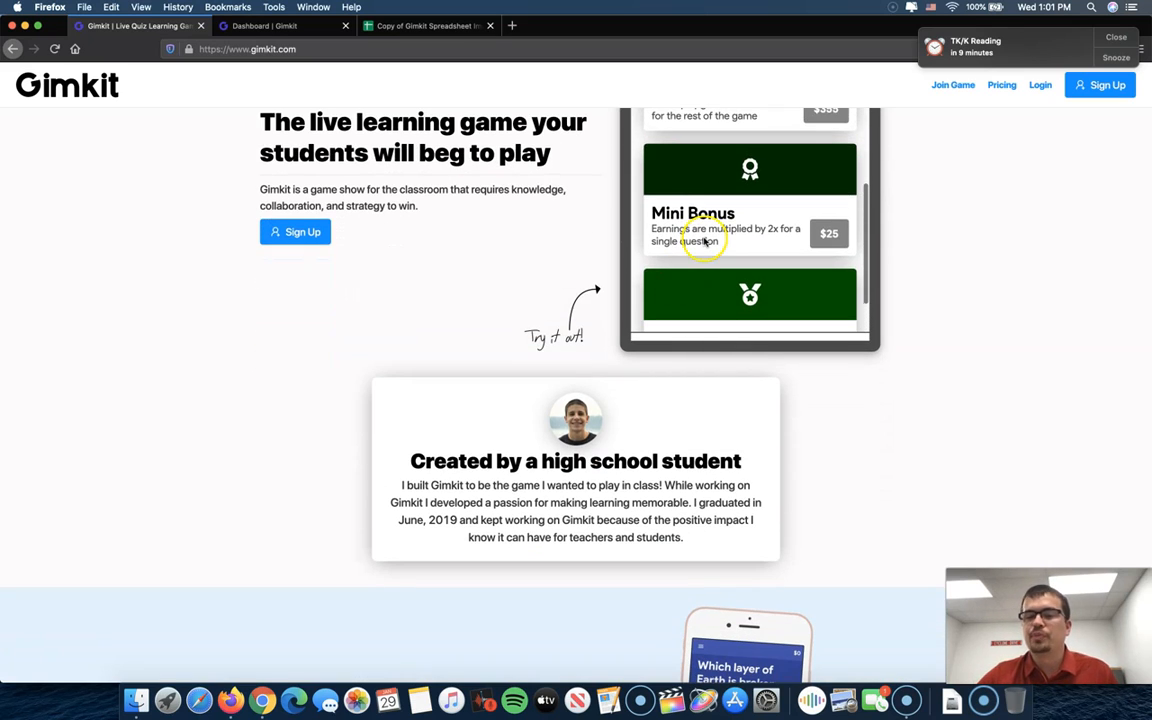
{"action": "scroll", "coordinate": [850, 250], "scroll_direction": "up", "scroll_amount": 2}
{"action": "scroll", "coordinate": [865, 258], "scroll_direction": "up", "scroll_amount": 3}
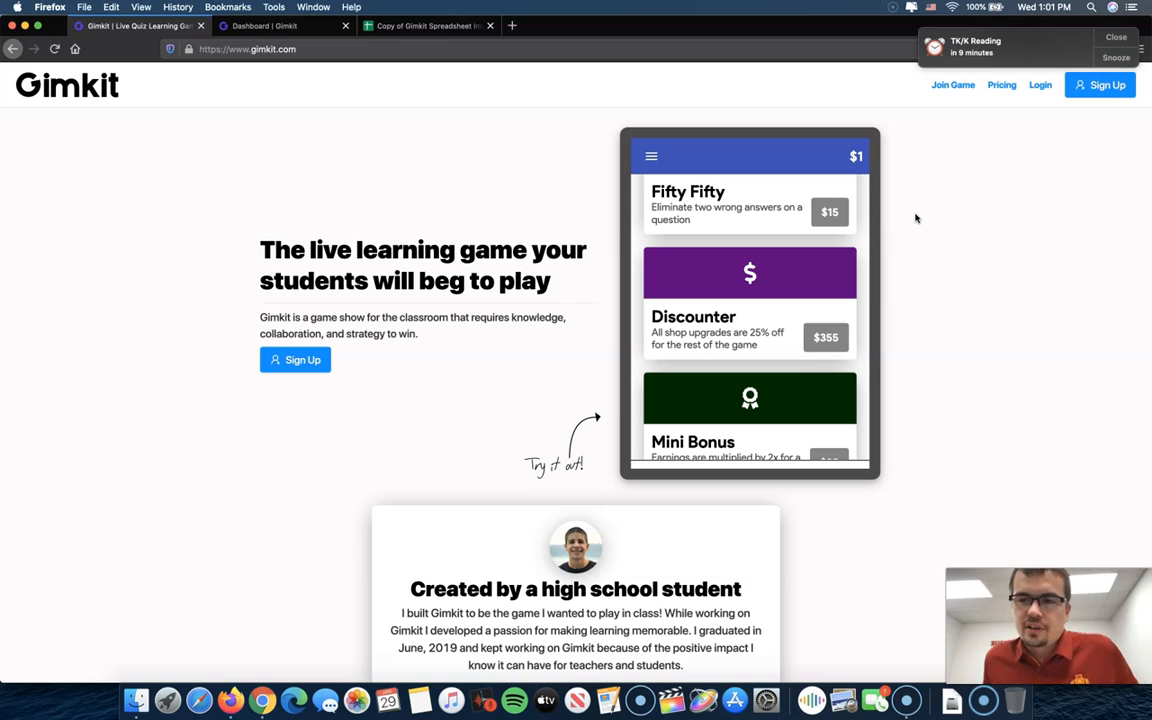
Dismiss the calendar reminder and take a brief look at the Kits dashboard before returning to the home page
{"action": "left_click", "coordinate": [1117, 37]}
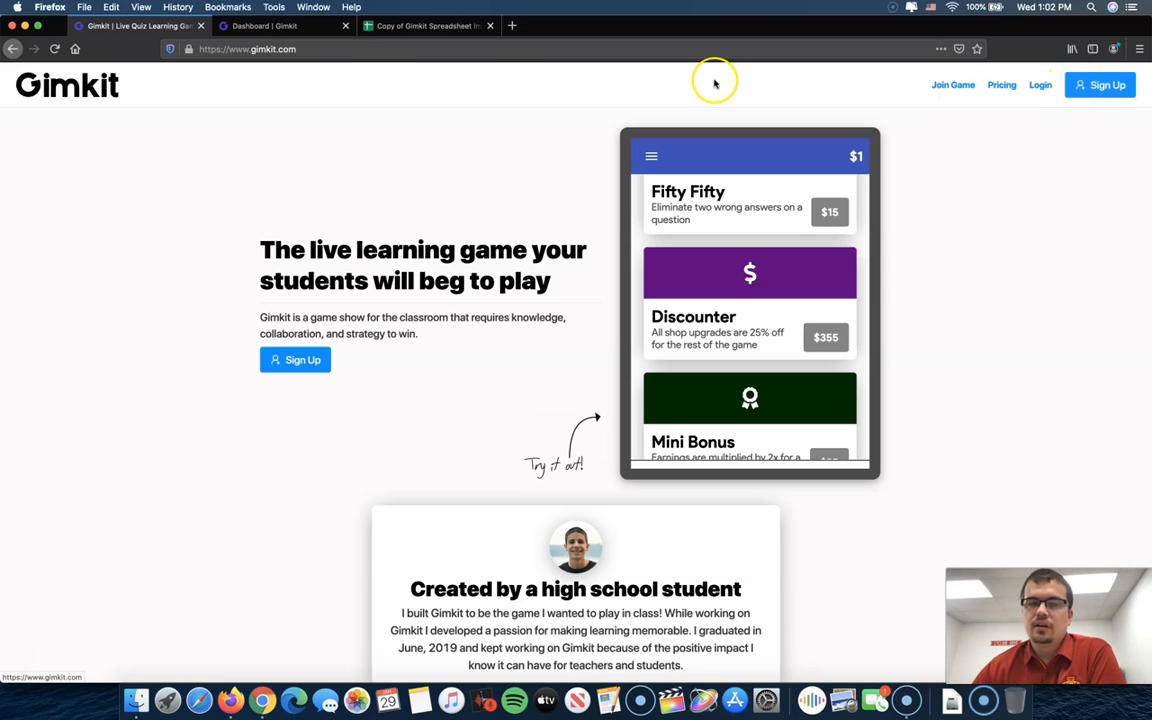
{"action": "left_click", "coordinate": [281, 27]}
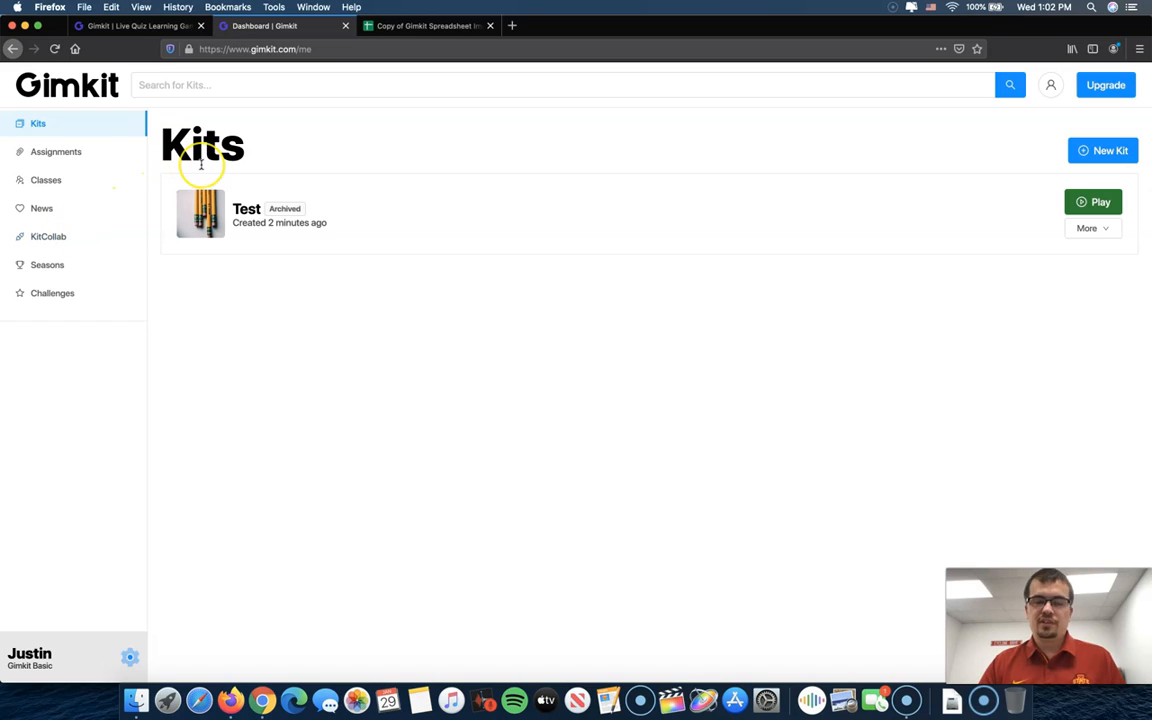
{"action": "left_click", "coordinate": [152, 26]}
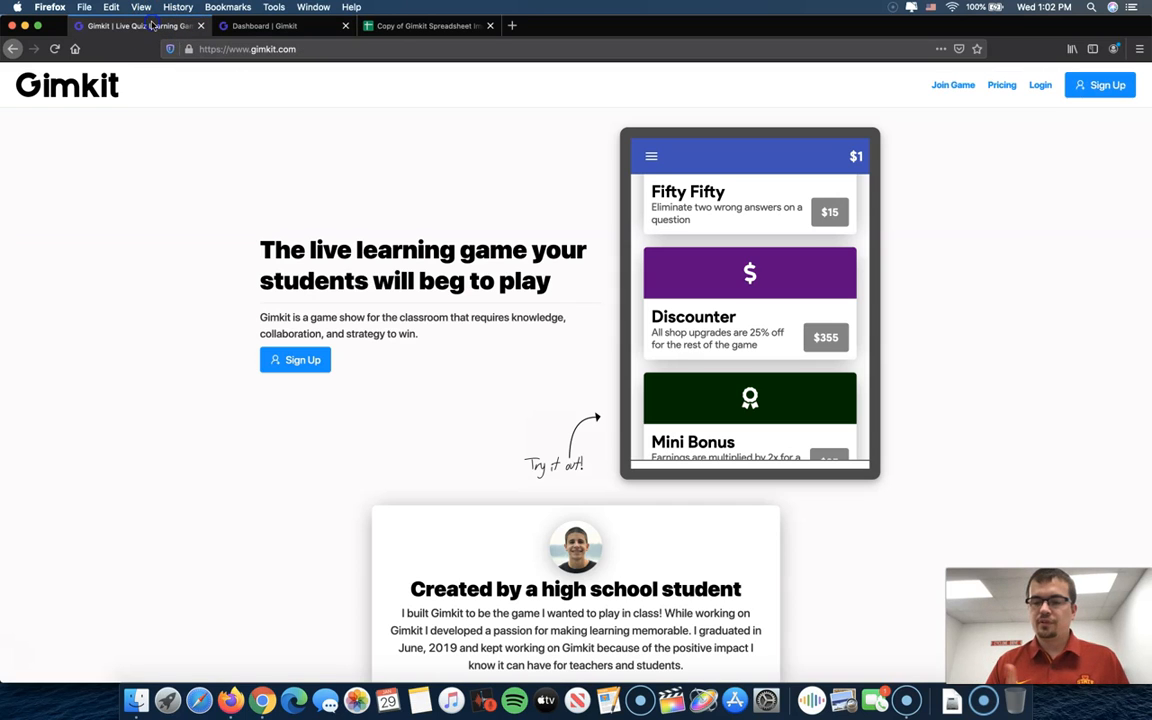
Open the pricing page and compare the features and prices of the Basic, Pro, Pro Pass and Group plans
{"action": "left_click", "coordinate": [1002, 87]}
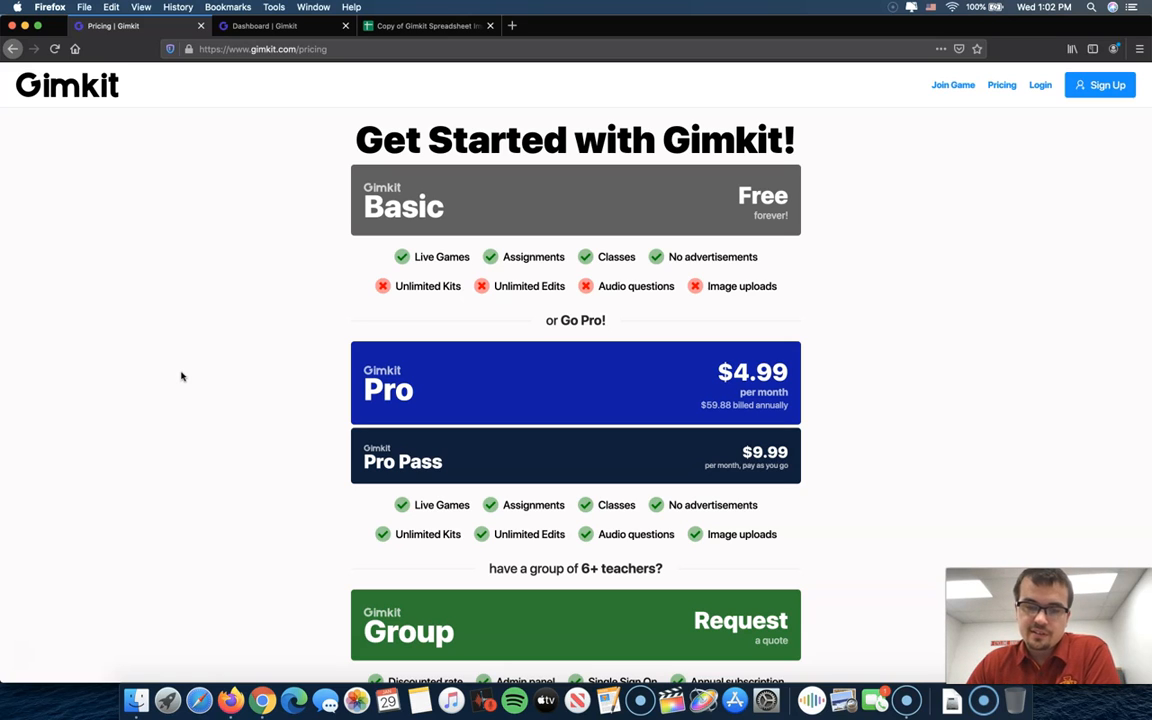
{"action": "scroll", "coordinate": [182, 376], "scroll_direction": "down", "scroll_amount": 1}
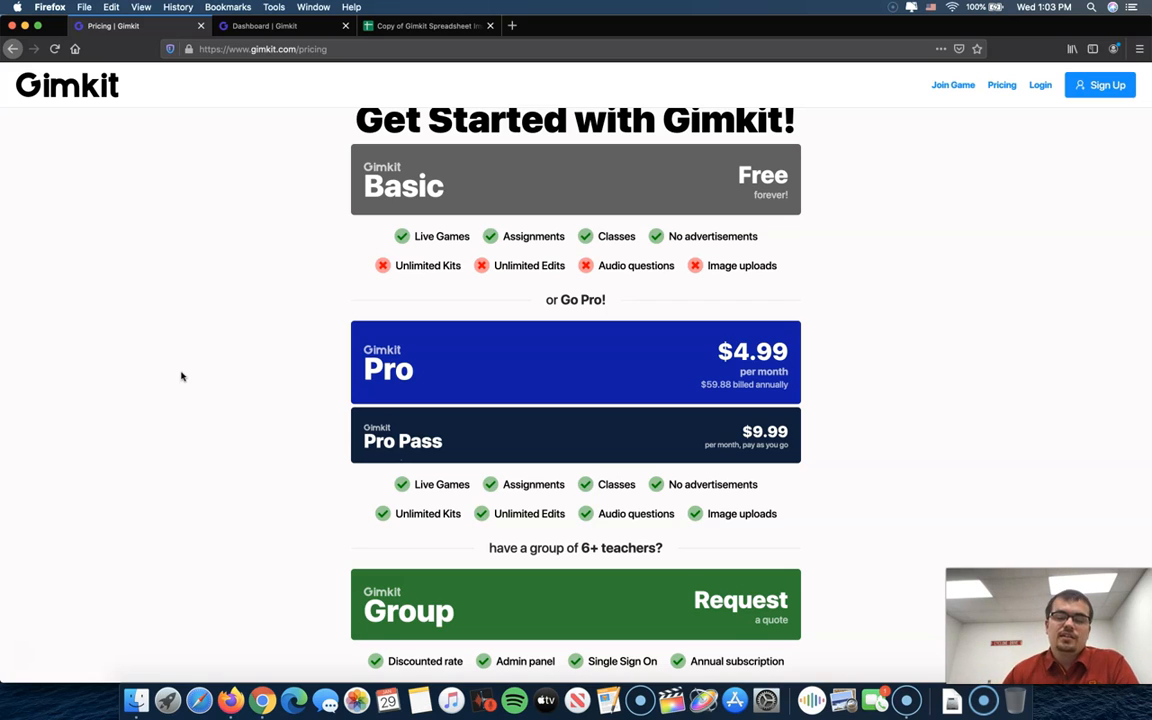
{"action": "scroll", "coordinate": [182, 376], "scroll_direction": "up", "scroll_amount": 1}
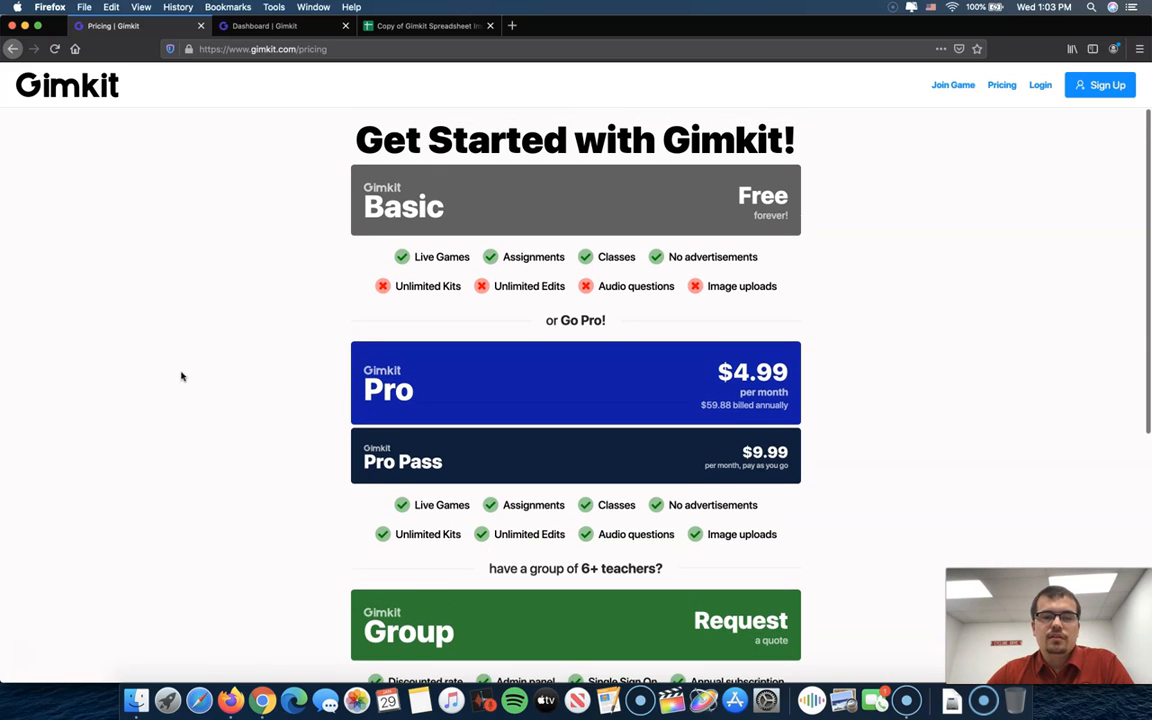
{"action": "scroll", "coordinate": [260, 318], "scroll_direction": "down", "scroll_amount": 2}
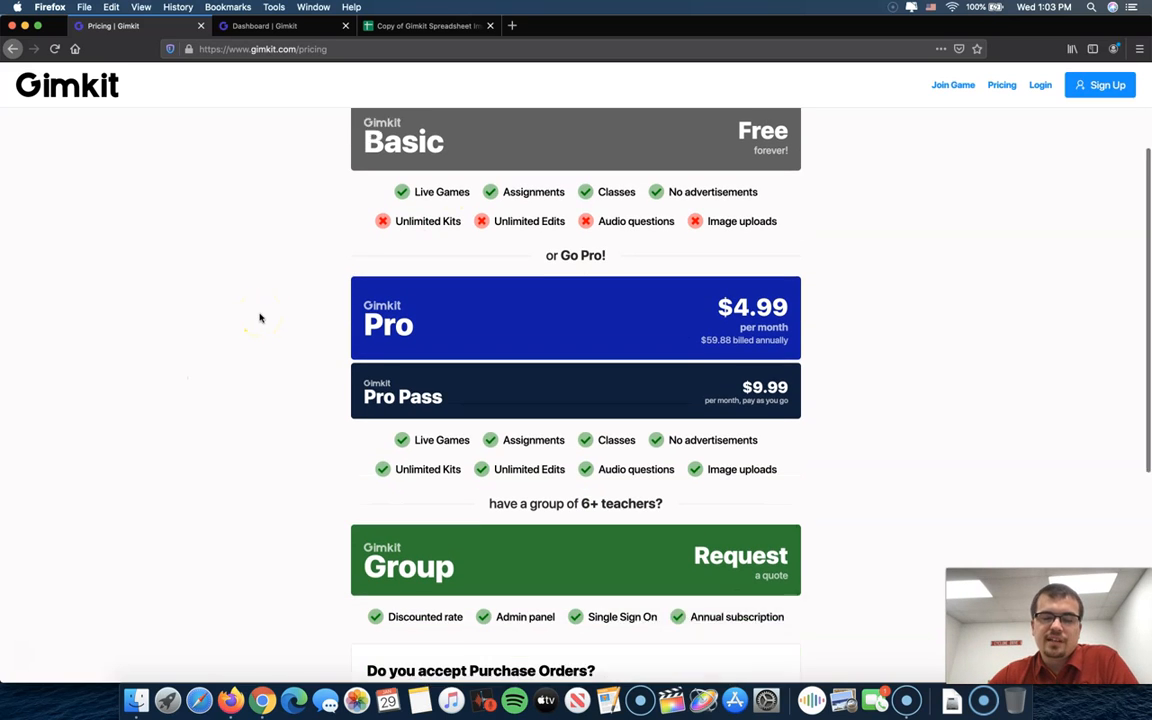
{"action": "scroll", "coordinate": [260, 318], "scroll_direction": "down", "scroll_amount": 1}
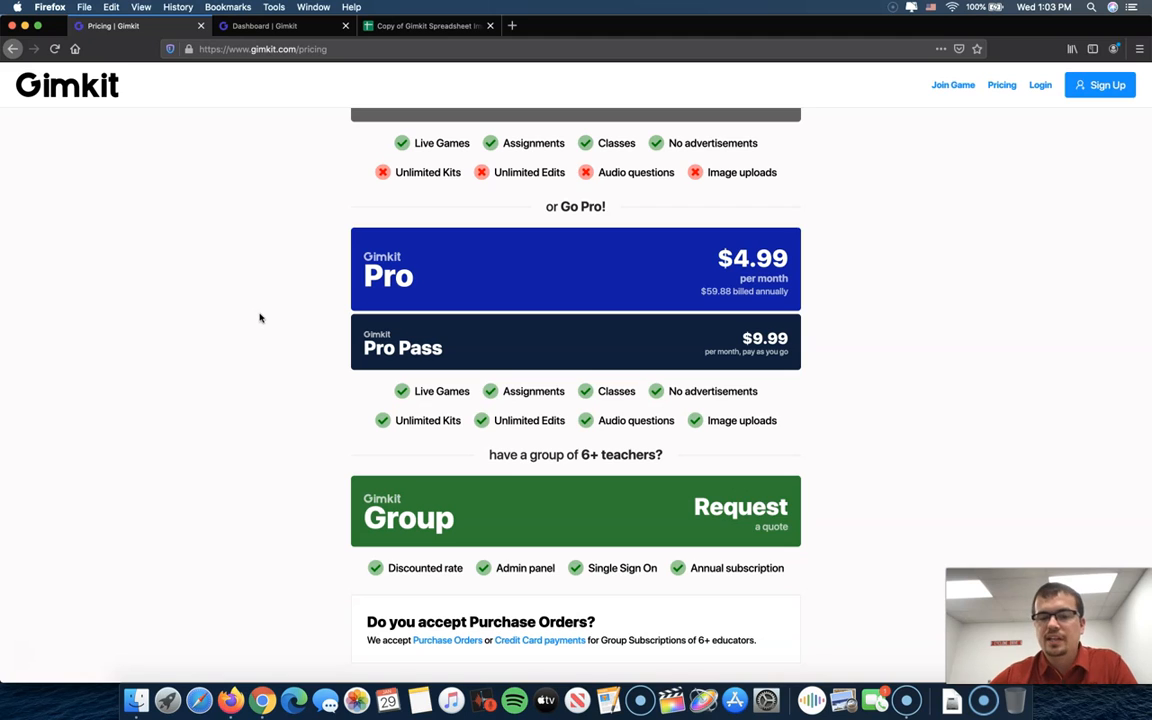
{"action": "scroll", "coordinate": [260, 318], "scroll_direction": "down", "scroll_amount": 1}
{"action": "scroll", "coordinate": [258, 317], "scroll_direction": "up", "scroll_amount": 1}
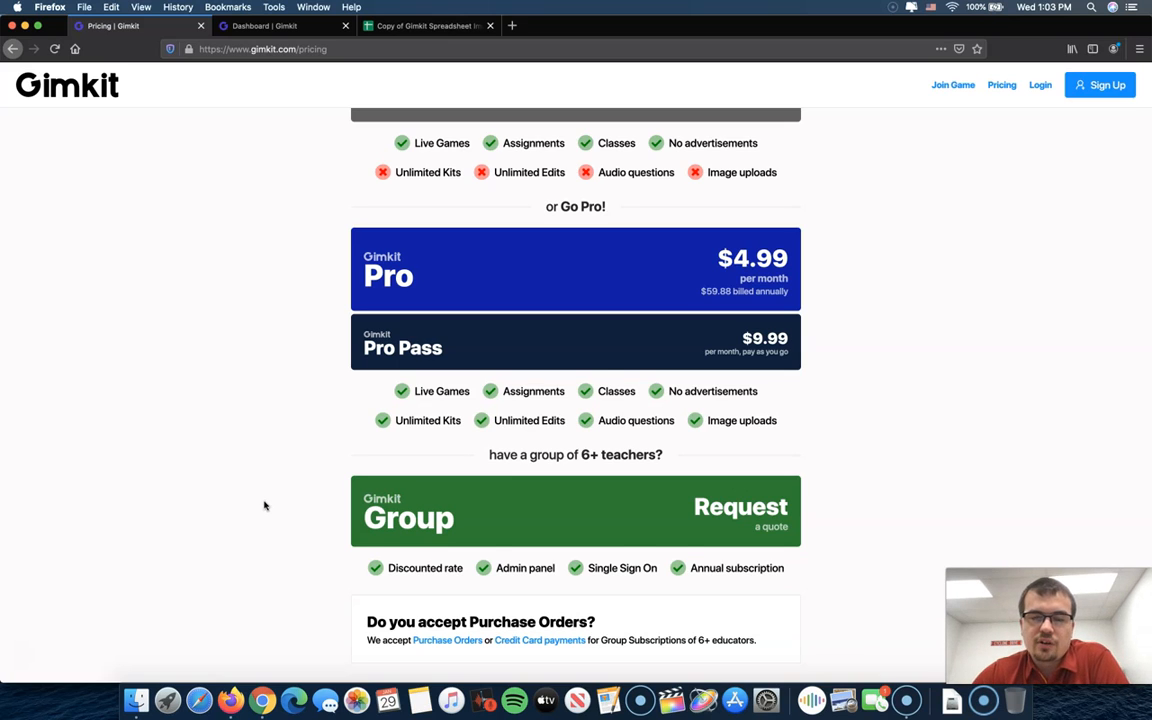
{"action": "scroll", "coordinate": [264, 505], "scroll_direction": "down", "scroll_amount": 2}
{"action": "scroll", "coordinate": [264, 505], "scroll_direction": "up", "scroll_amount": 5}
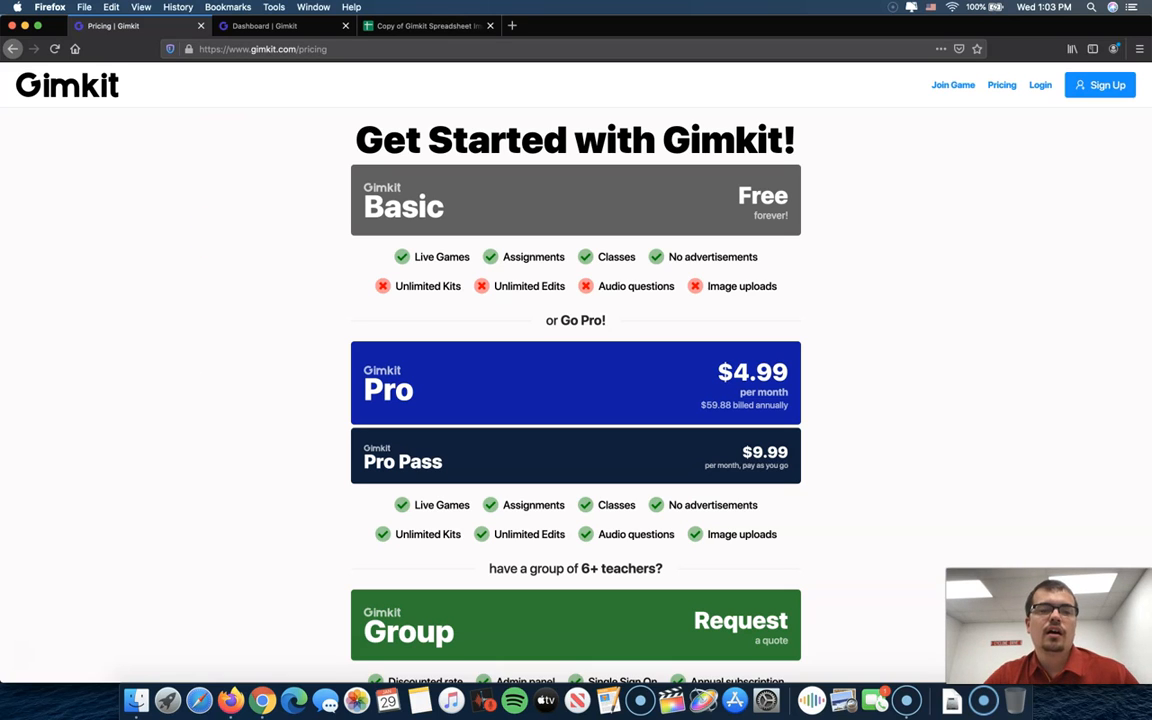
Try to create a new kit from the dashboard, acknowledge the logged-out notice, and log back in
{"action": "left_click", "coordinate": [279, 26]}
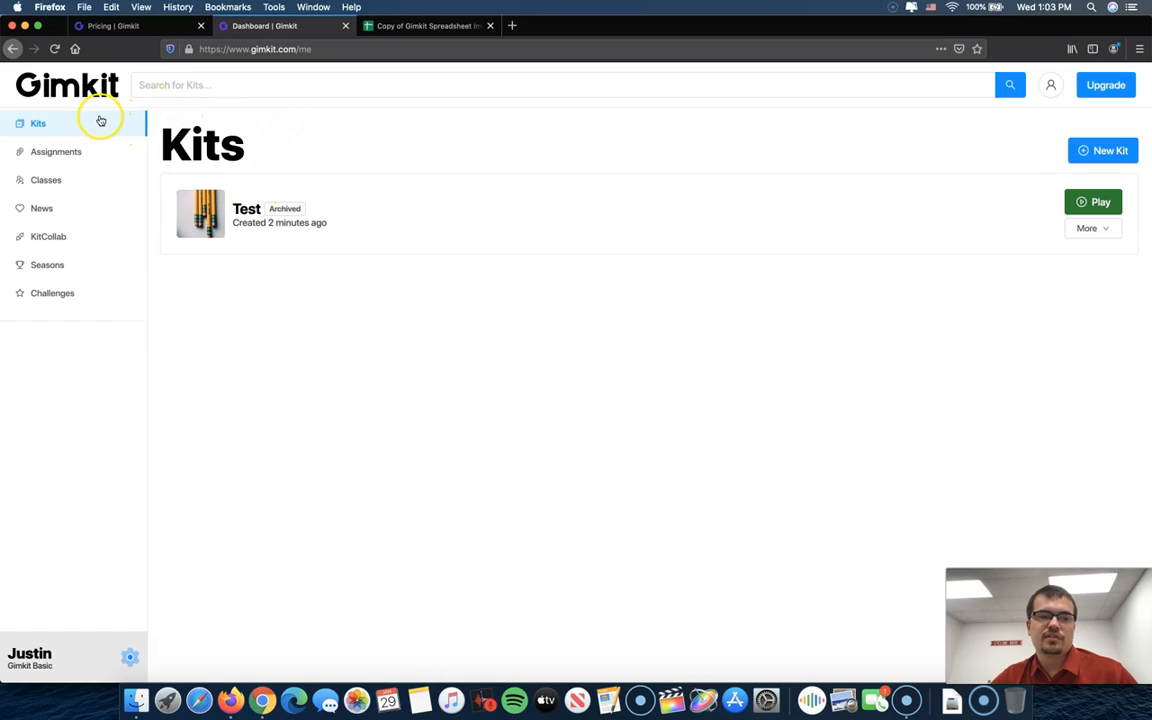
{"action": "left_click", "coordinate": [1083, 152]}
{"action": "left_click", "coordinate": [675, 218]}
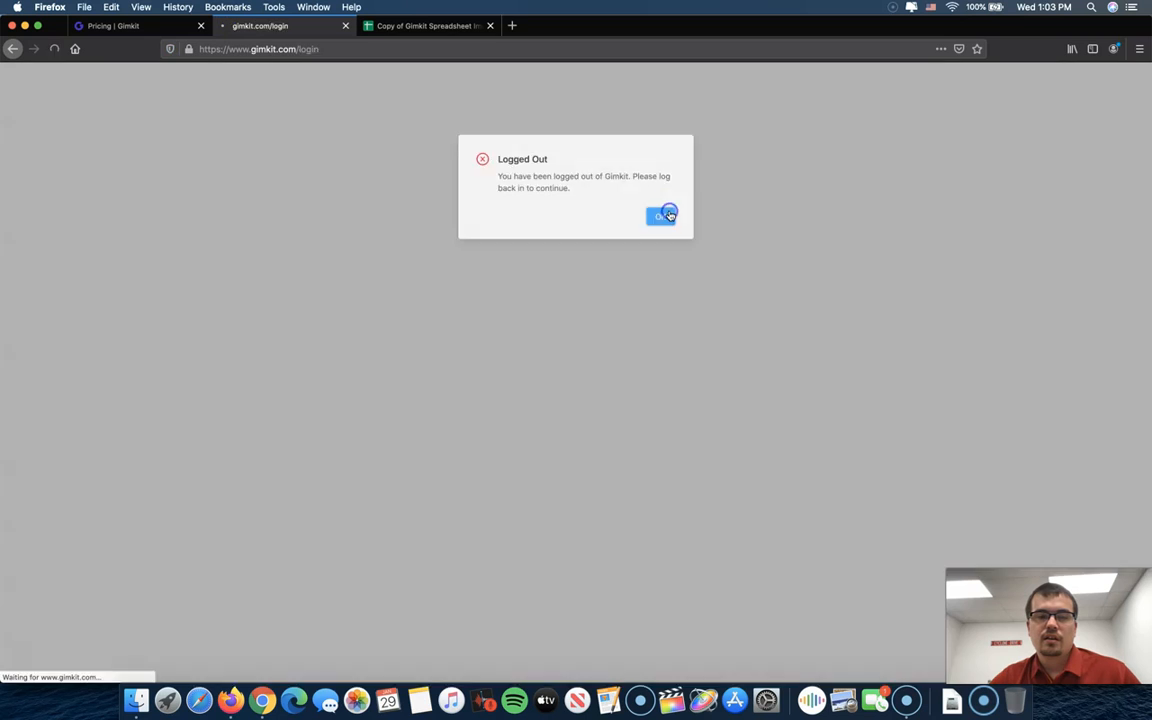
{"action": "left_click", "coordinate": [552, 356]}
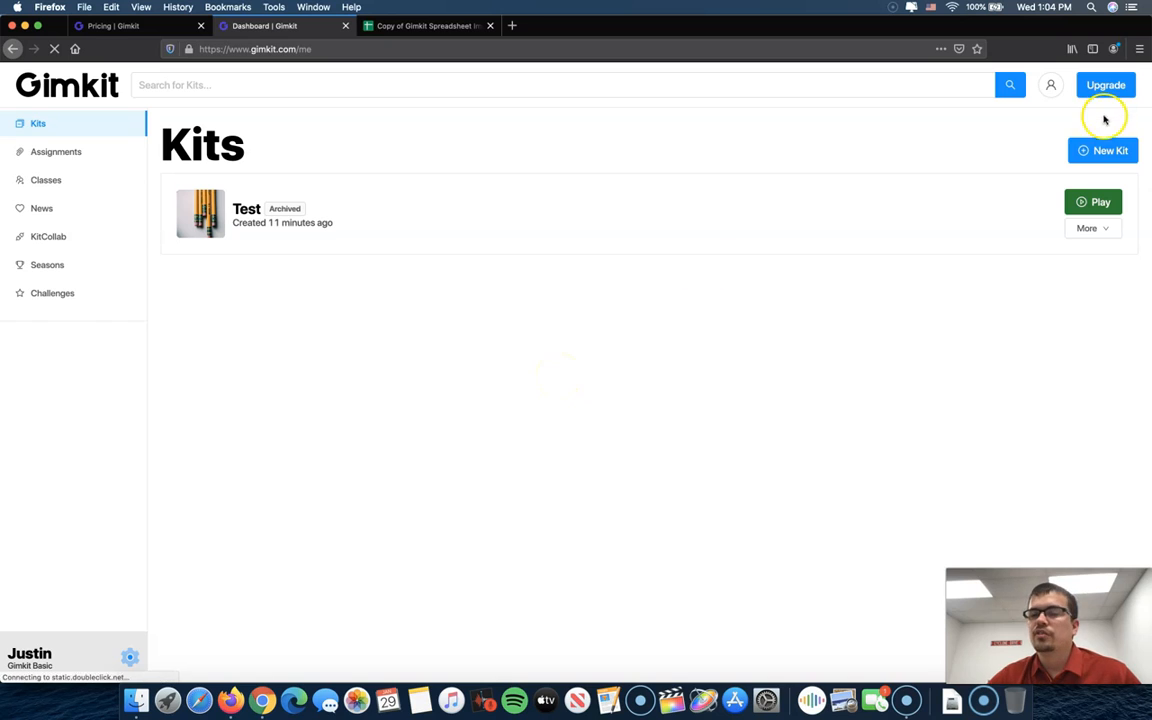
Start a new kit and name it Test #2
{"action": "left_click", "coordinate": [1103, 152]}
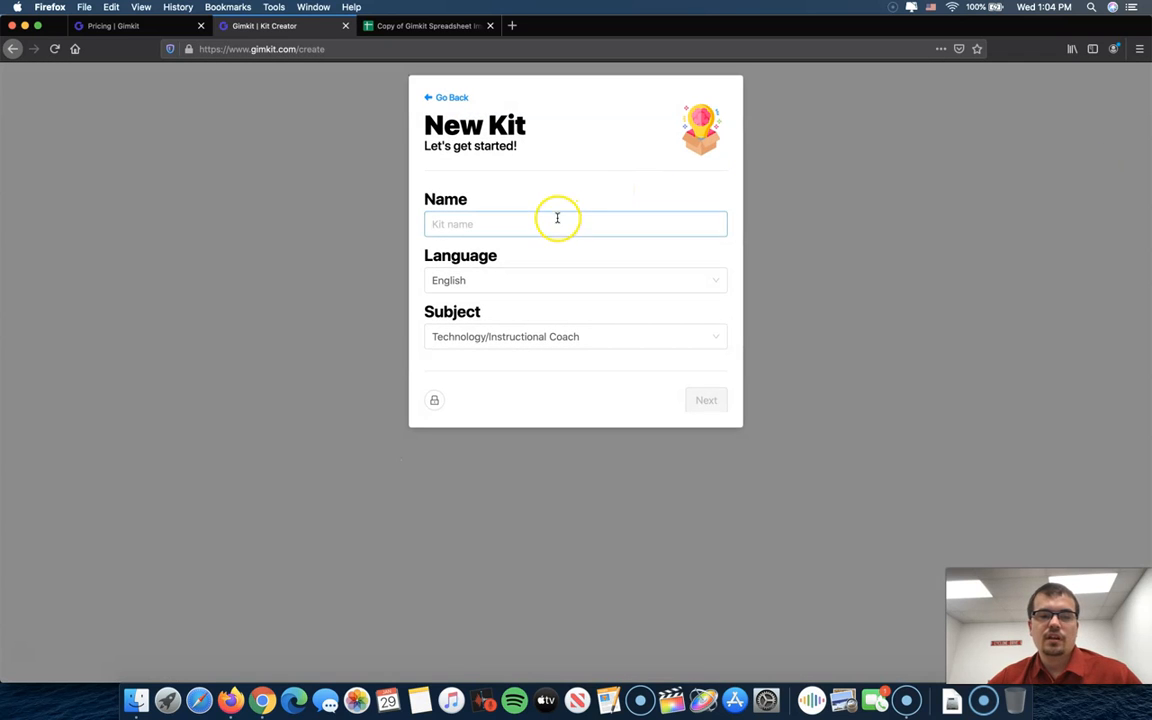
{"action": "left_click", "coordinate": [557, 218]}
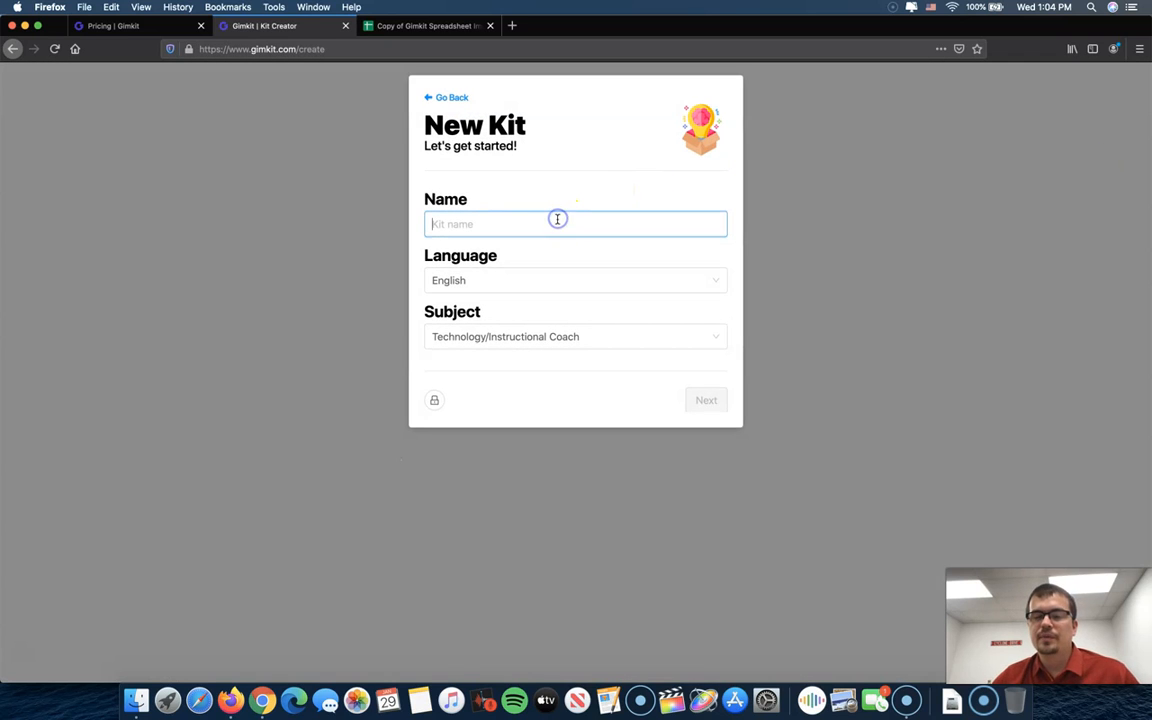
{"action": "type", "text": "Test "}
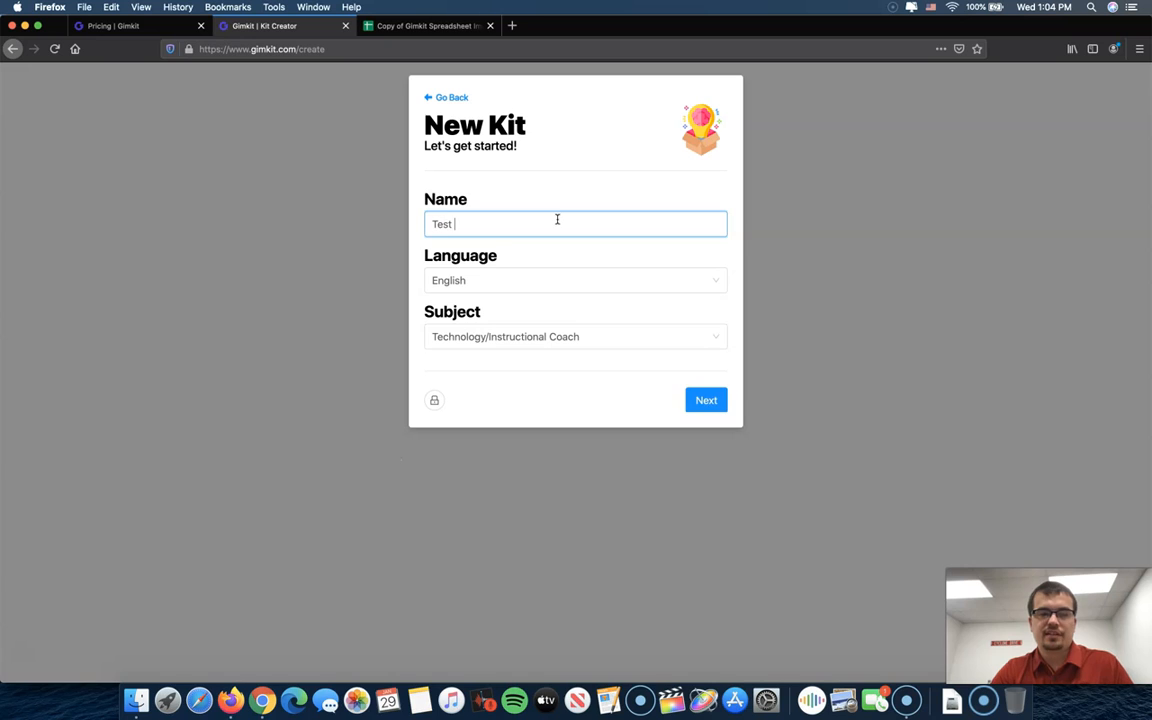
{"action": "type", "text": "#2"}
Choose English as the kit's language and check the subject options, keeping Technology/Instructional Coach
{"action": "left_click", "coordinate": [528, 288]}
{"action": "scroll", "coordinate": [491, 363], "scroll_direction": "down", "scroll_amount": 3}
{"action": "scroll", "coordinate": [491, 363], "scroll_direction": "up", "scroll_amount": 3}
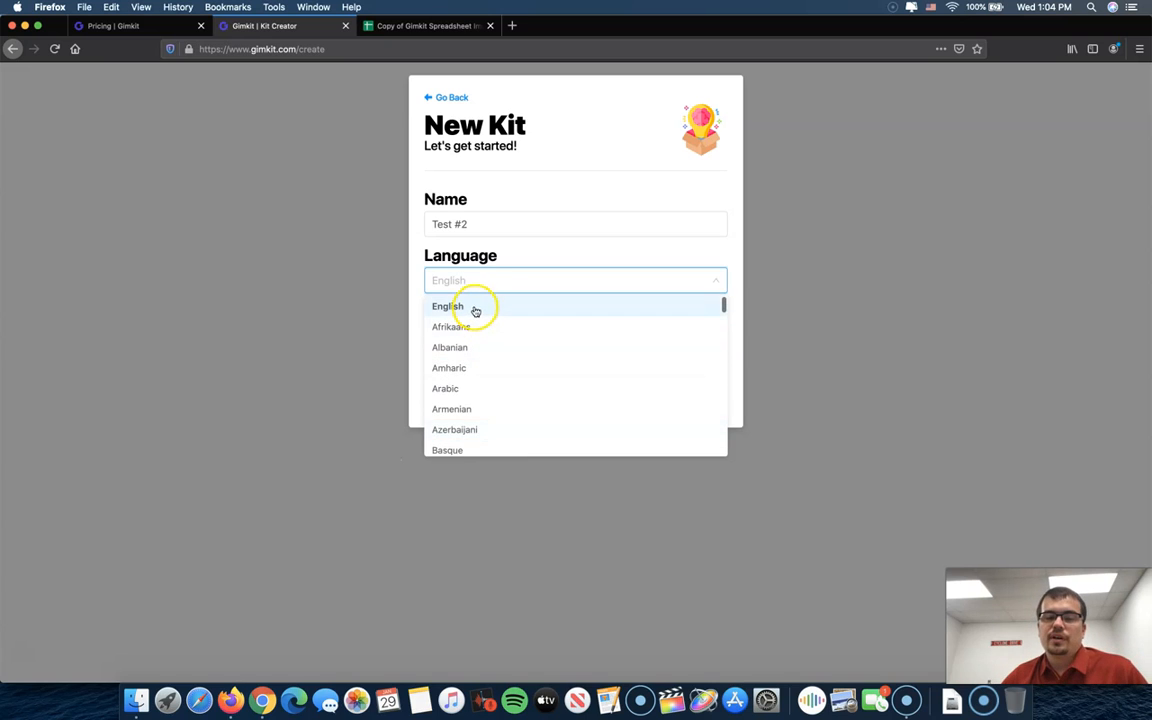
{"action": "left_click", "coordinate": [474, 306]}
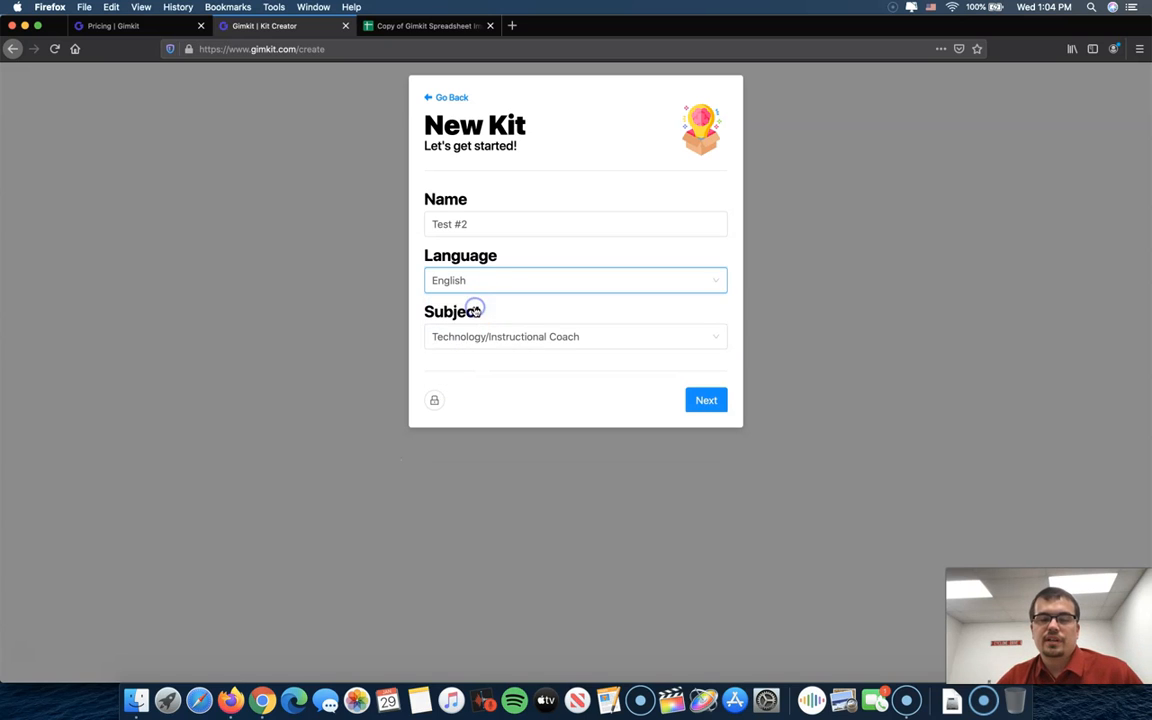
{"action": "left_click", "coordinate": [530, 368]}
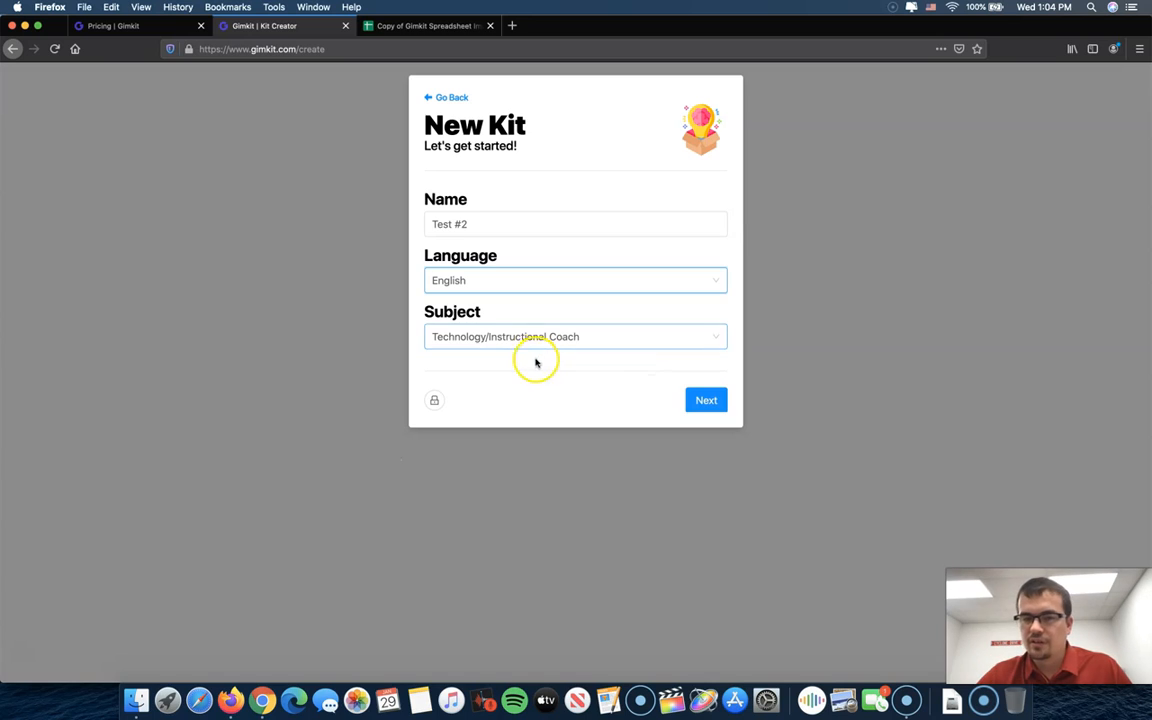
{"action": "left_click", "coordinate": [522, 340]}
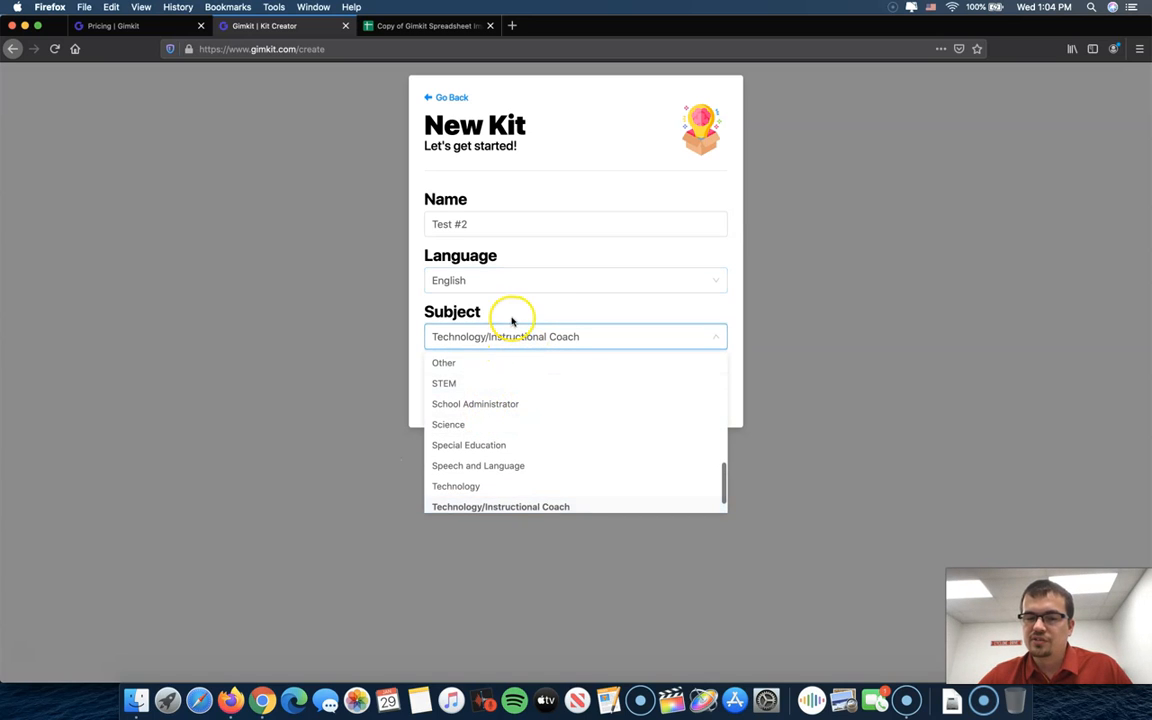
{"action": "left_click", "coordinate": [540, 310]}
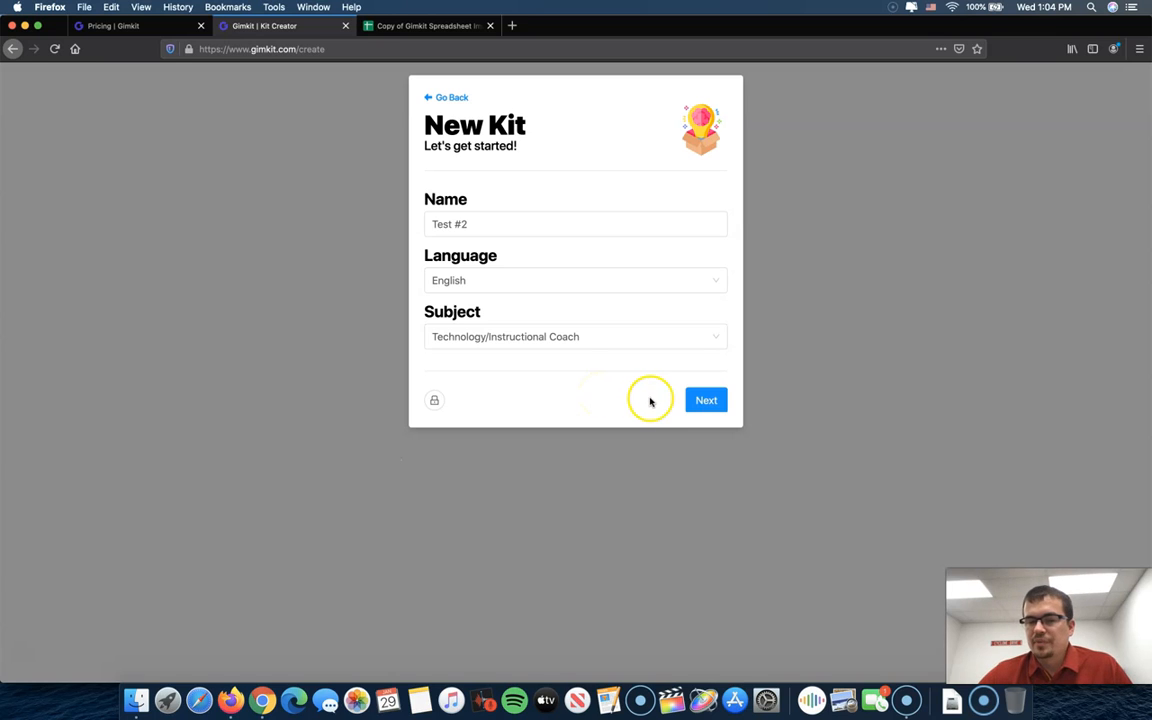
Continue to the cover photo choice and pick the image of the tree-lined forest path
{"action": "left_click", "coordinate": [690, 399]}
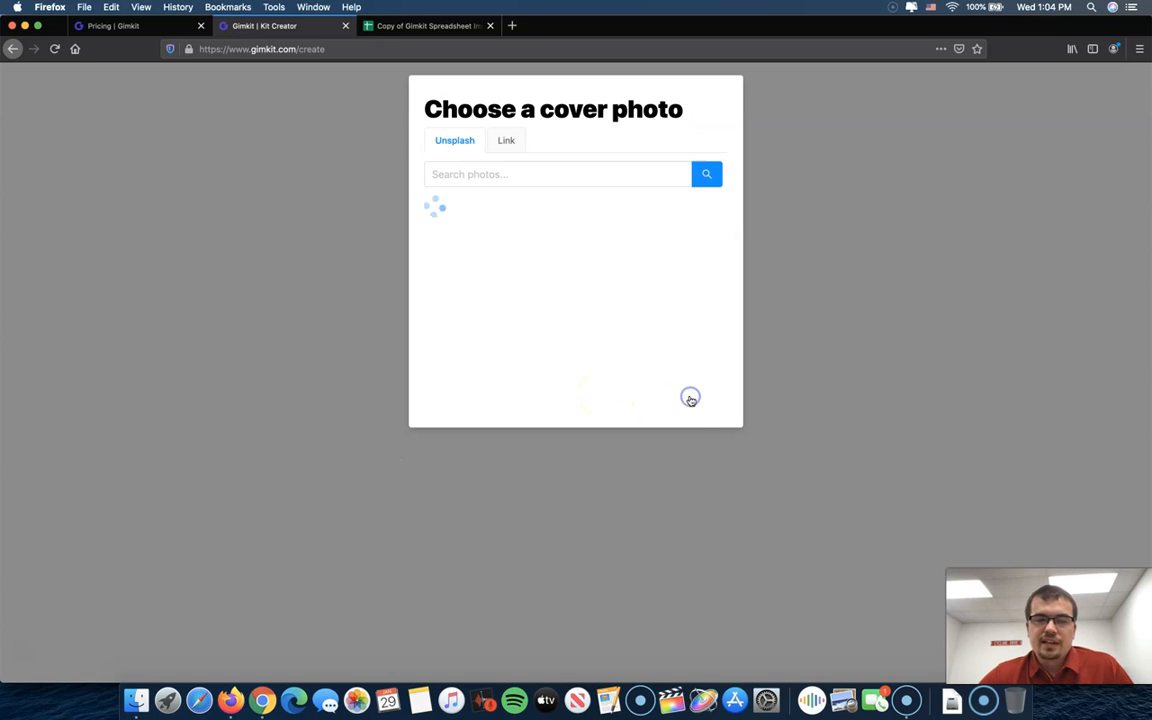
{"action": "scroll", "coordinate": [545, 237], "scroll_direction": "down", "scroll_amount": 5}
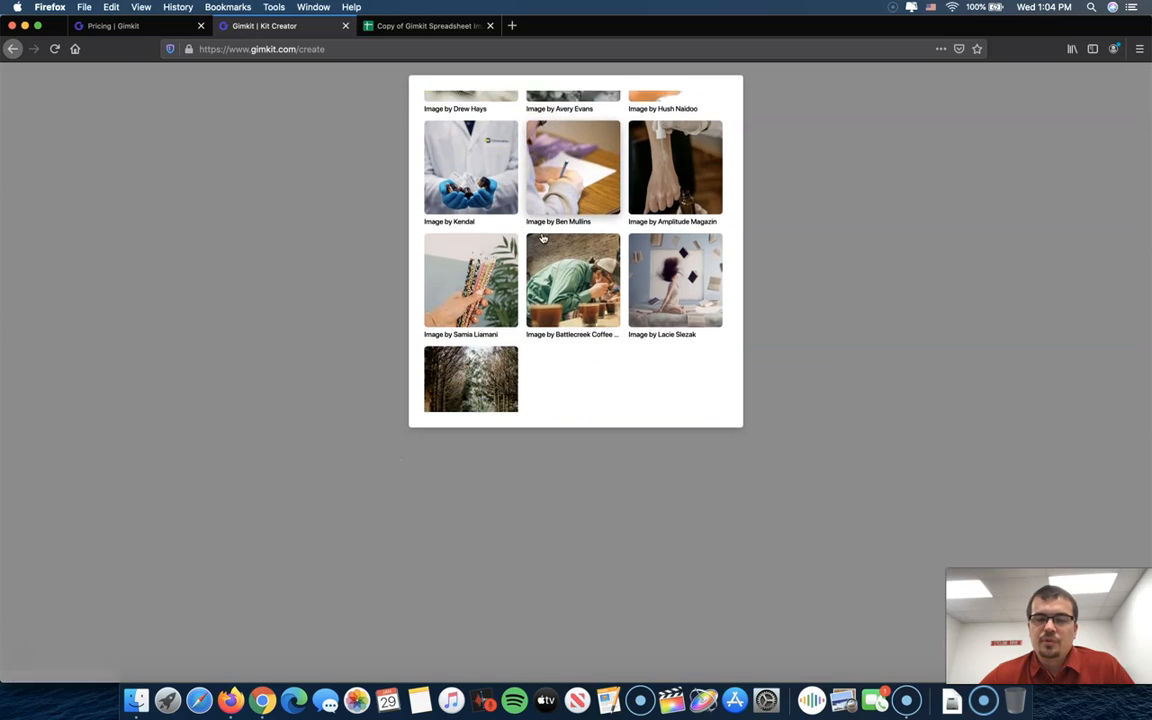
{"action": "scroll", "coordinate": [543, 238], "scroll_direction": "up", "scroll_amount": 1}
{"action": "scroll", "coordinate": [543, 238], "scroll_direction": "down", "scroll_amount": 1}
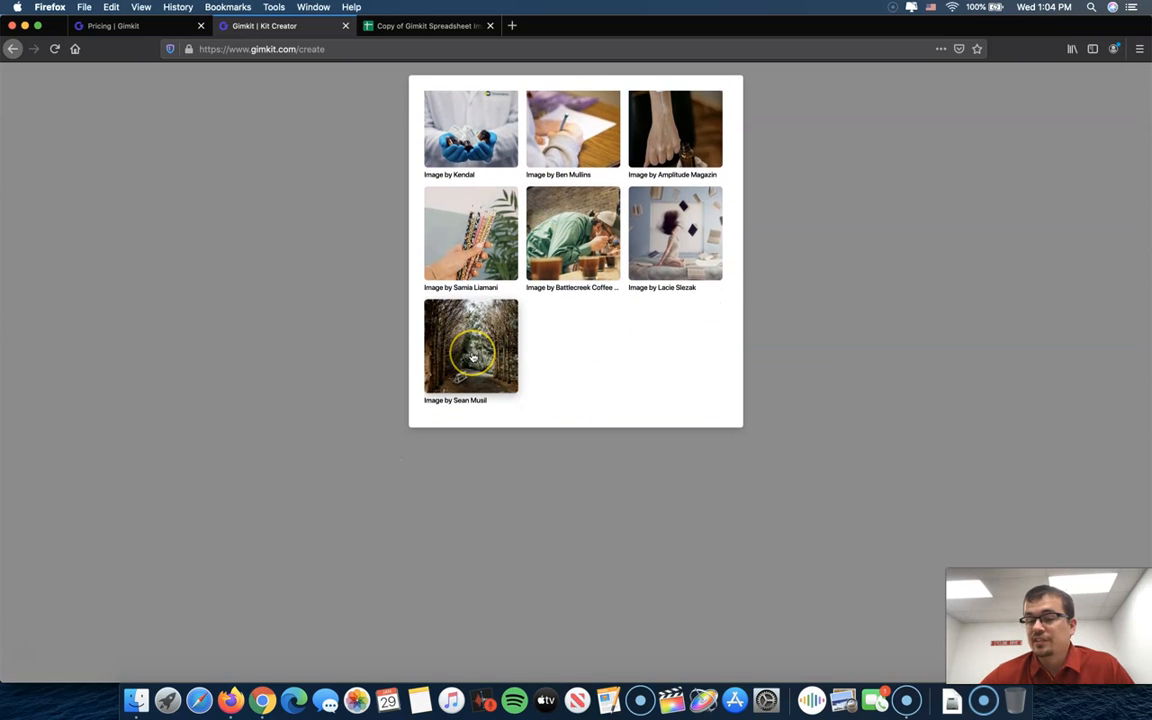
{"action": "left_click", "coordinate": [473, 357]}
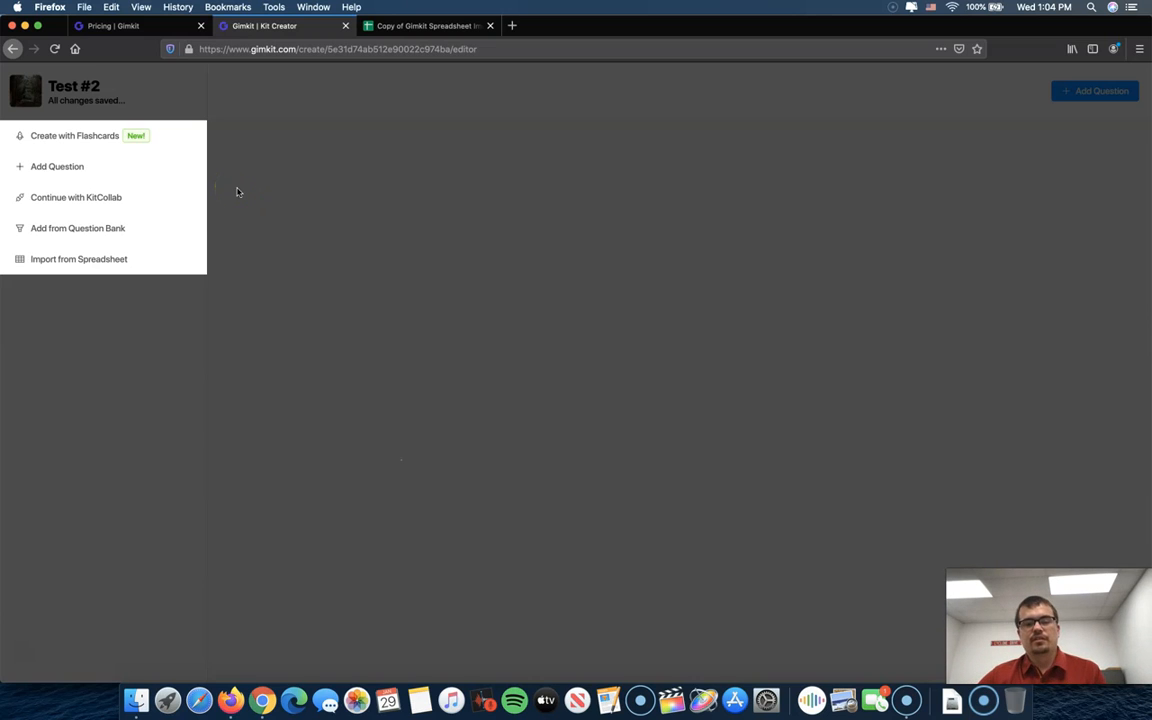
Start creating flashcards and enter question 1234 with answer 5 and question 5678 with answer 9
{"action": "left_click", "coordinate": [52, 168]}
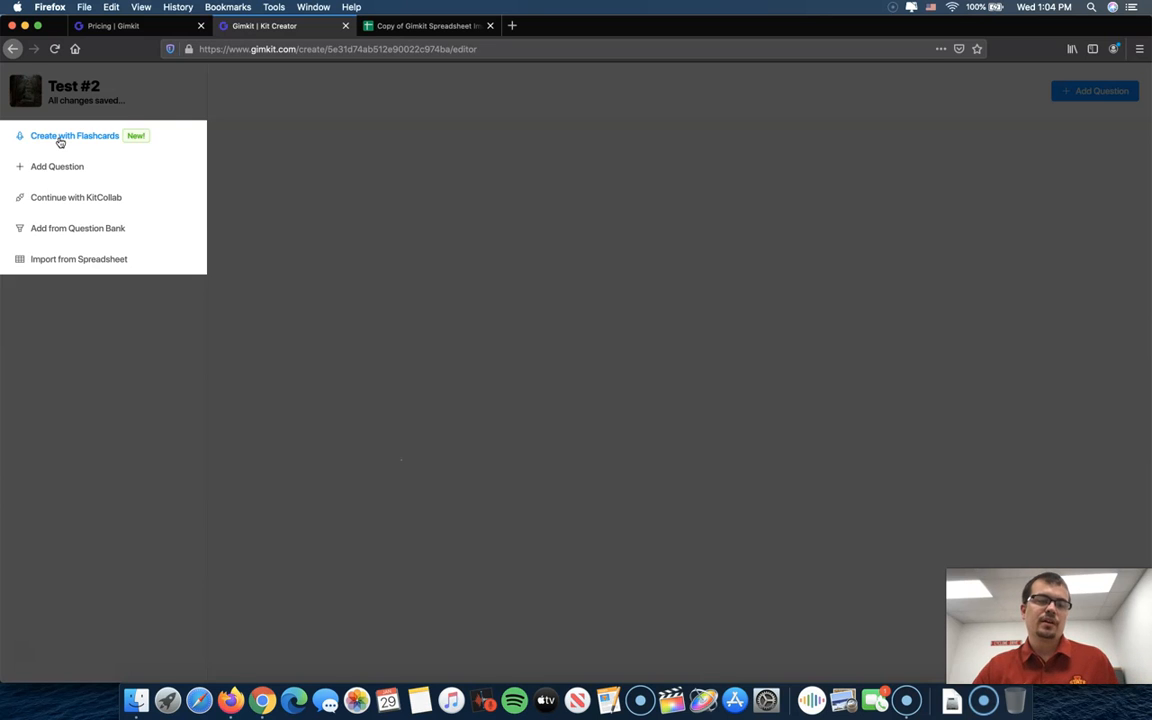
{"action": "left_click", "coordinate": [59, 140]}
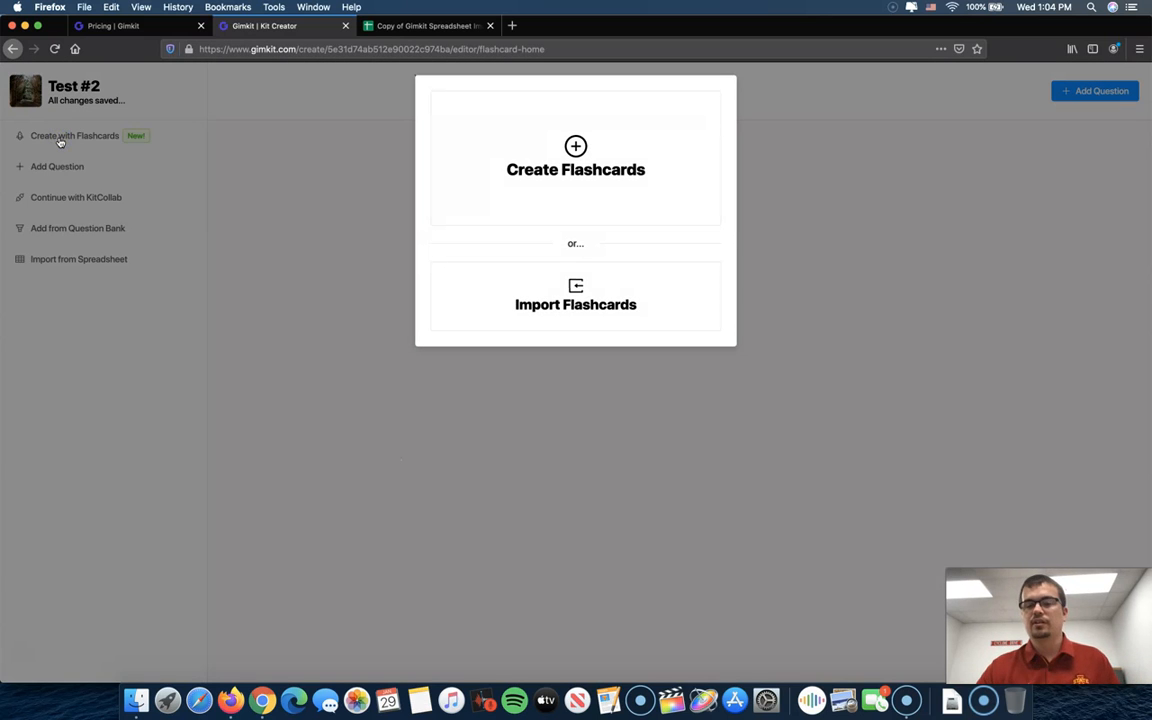
{"action": "left_click", "coordinate": [525, 147]}
{"action": "left_click", "coordinate": [452, 197]}
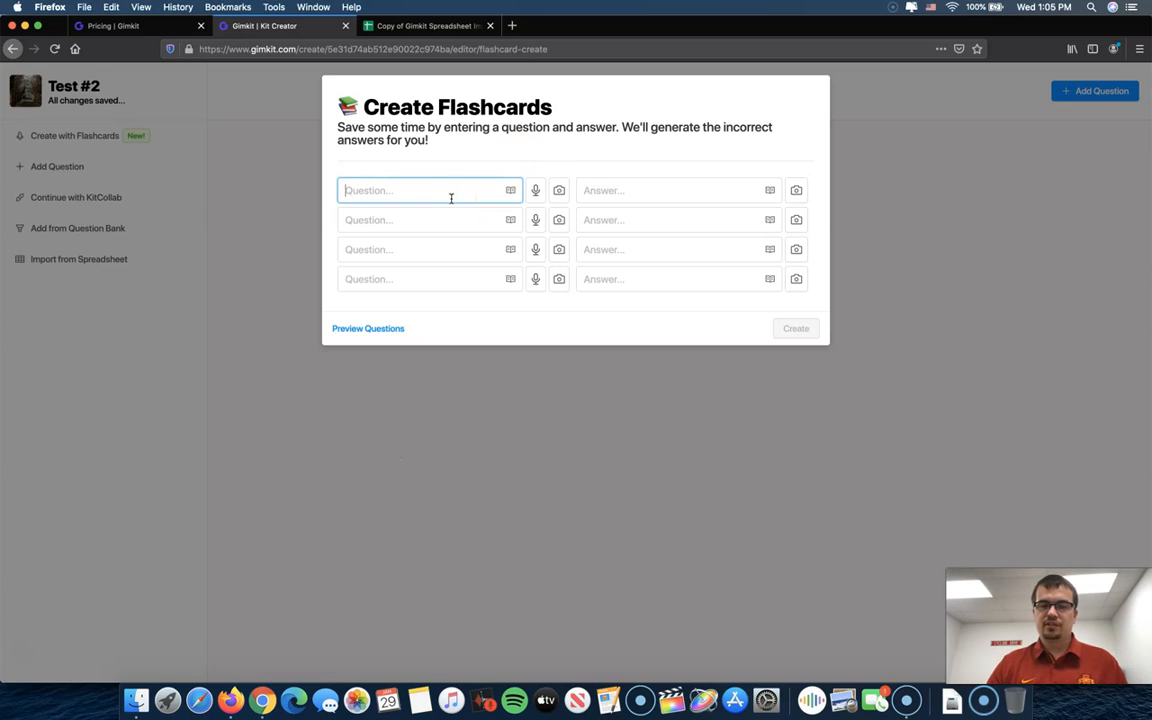
{"action": "type", "text": "1234"}
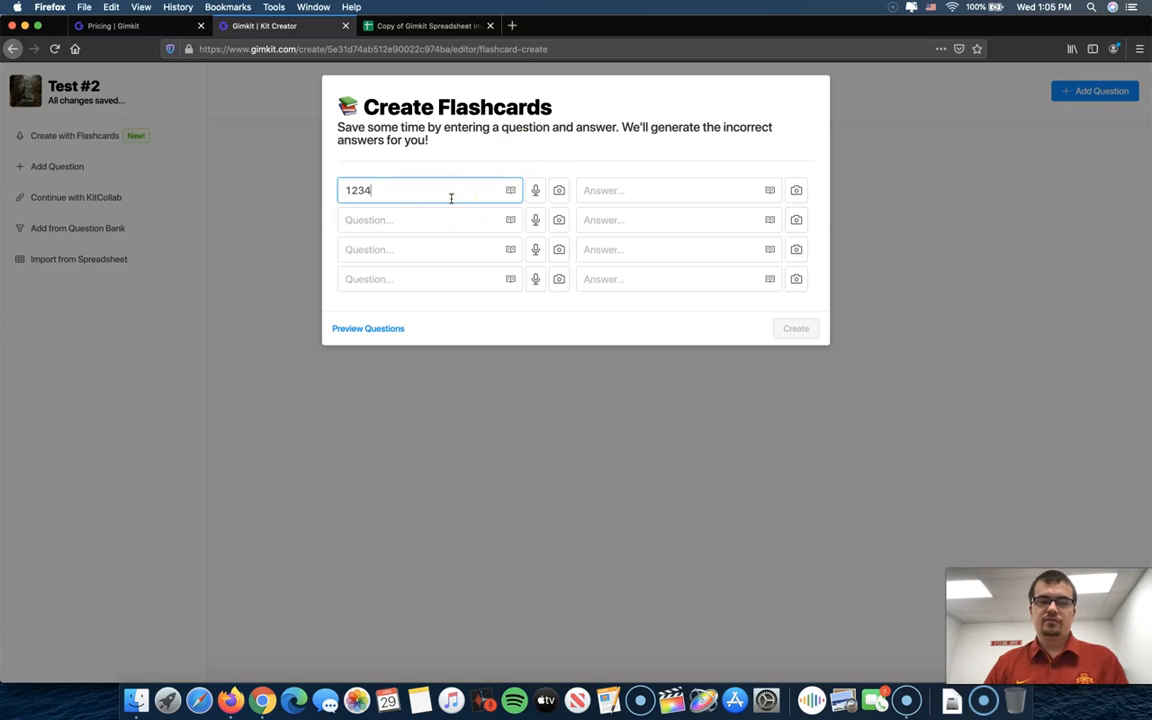
{"action": "left_click", "coordinate": [610, 190]}
{"action": "type", "text": "5"}
{"action": "left_click", "coordinate": [357, 228]}
{"action": "type", "text": "5678"}
{"action": "left_click", "coordinate": [608, 224]}
{"action": "type", "text": "9"}
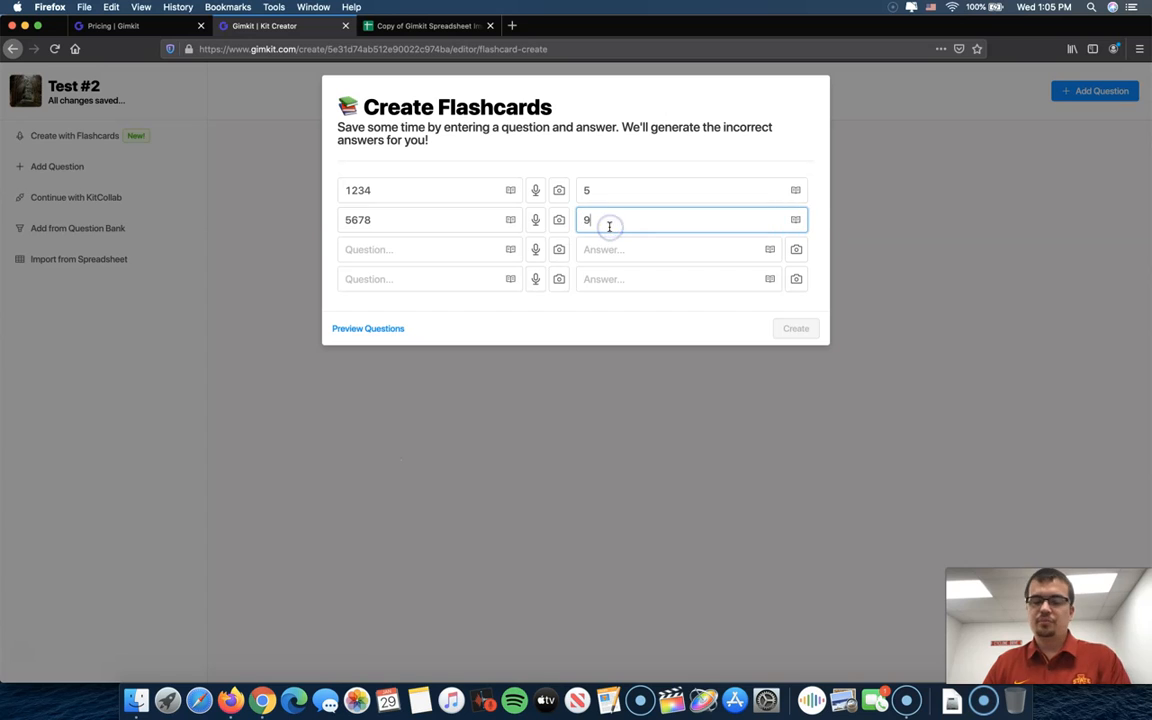
Add flashcards abcd with answer e and qwerty with answer u, and create the questions from all the cards
{"action": "left_click", "coordinate": [360, 250]}
{"action": "type", "text": "abcd"}
{"action": "left_click", "coordinate": [600, 249]}
{"action": "type", "text": "e"}
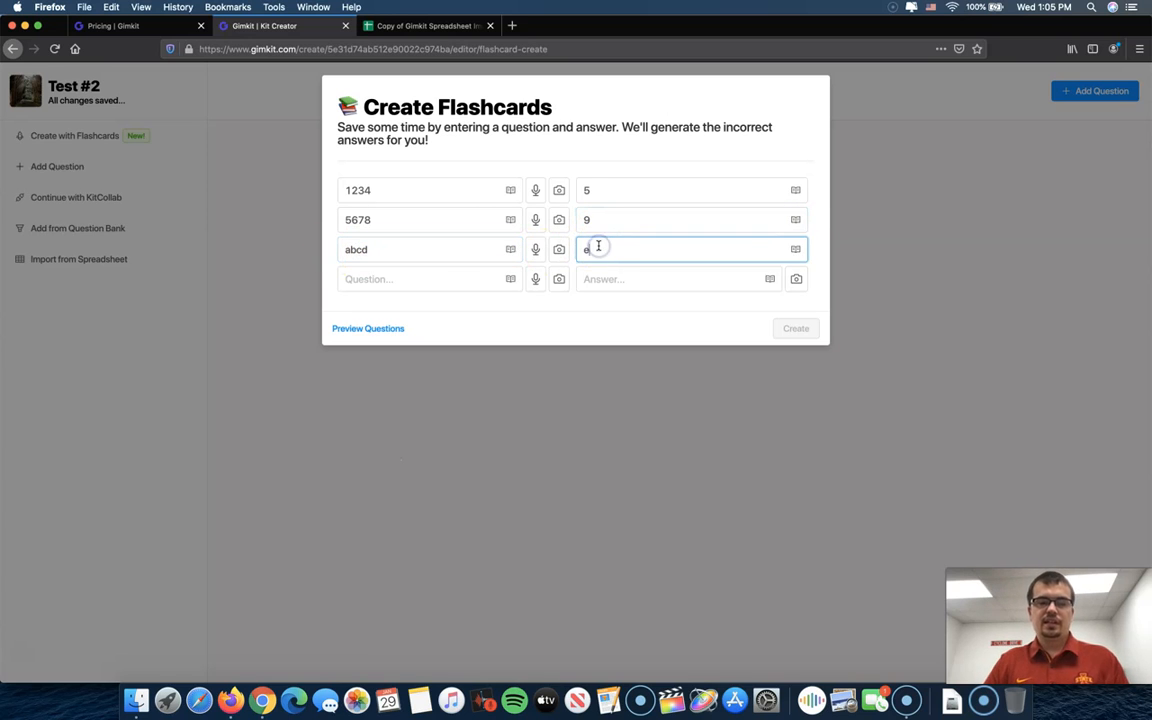
{"action": "left_click", "coordinate": [432, 279]}
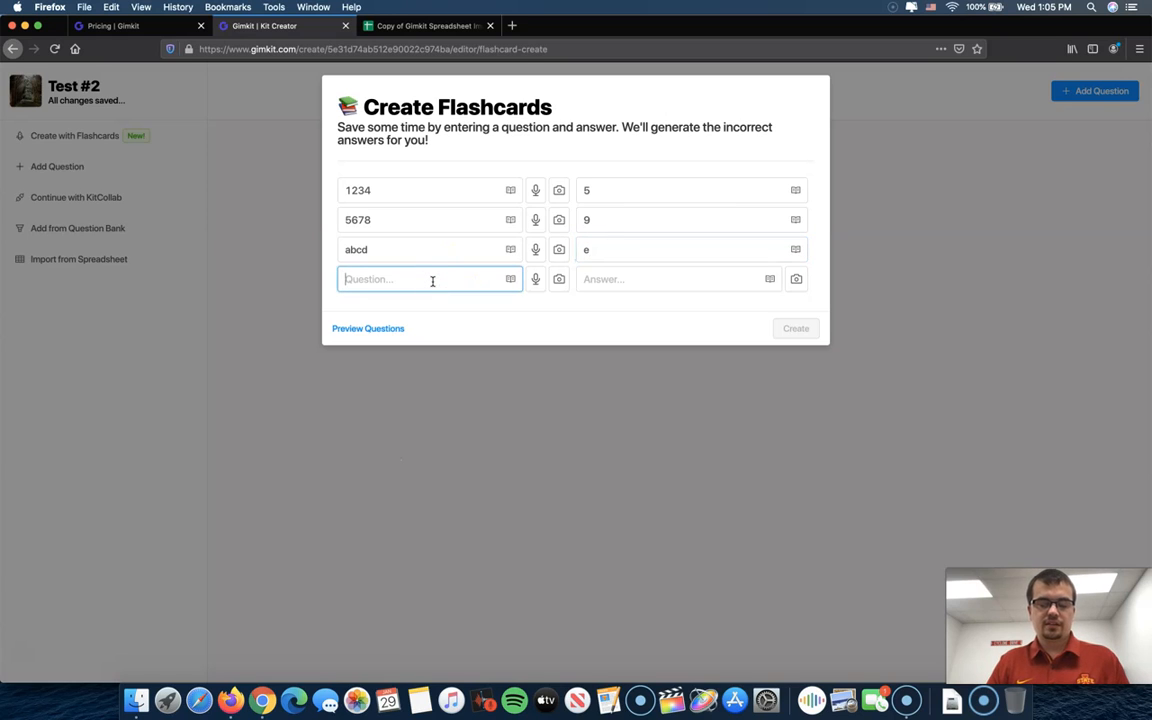
{"action": "type", "text": "qwerty"}
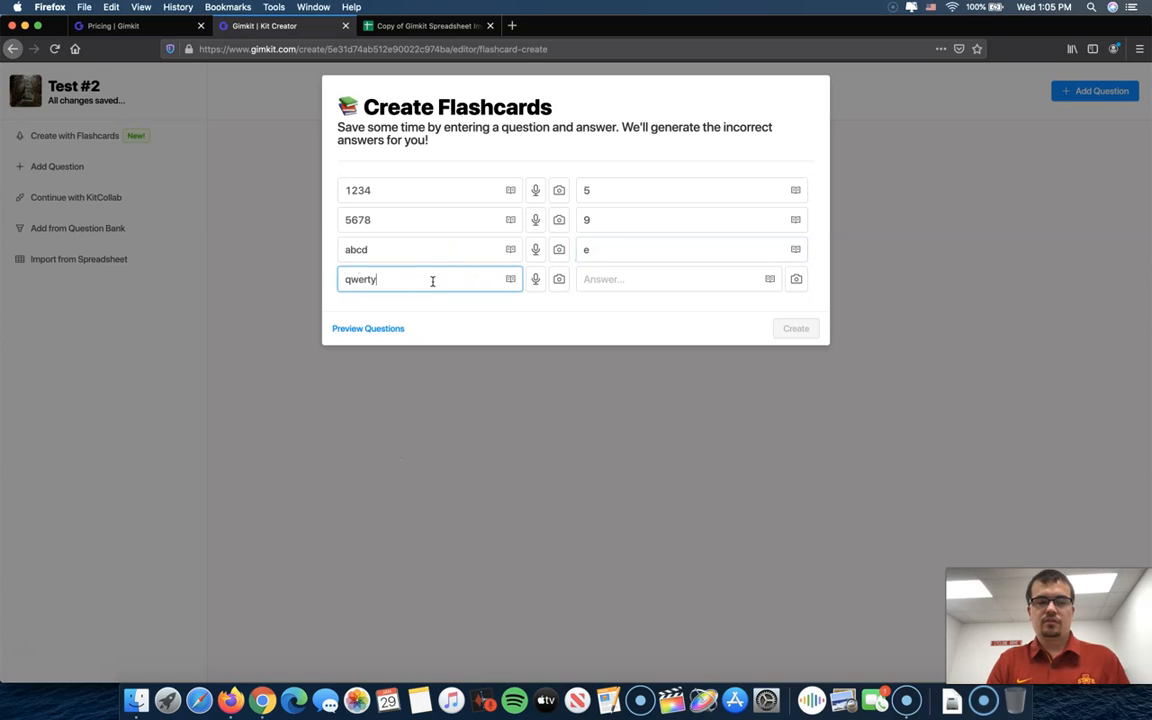
{"action": "left_click", "coordinate": [653, 279]}
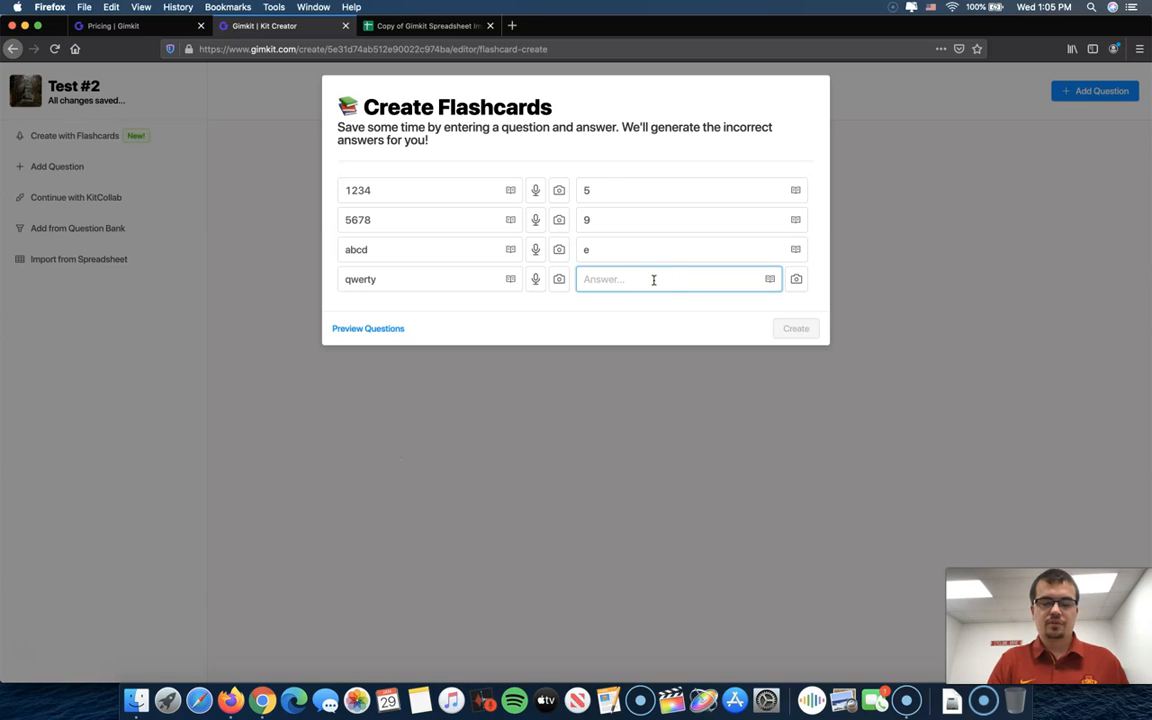
{"action": "type", "text": "u"}
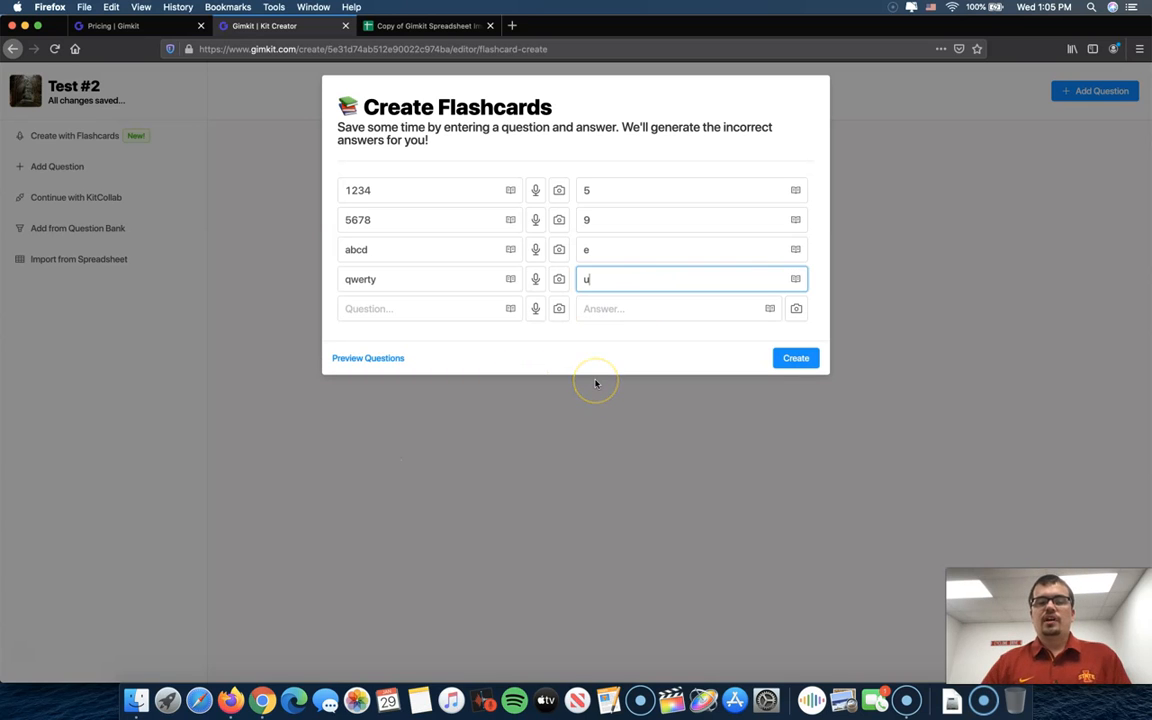
{"action": "left_click", "coordinate": [792, 358]}
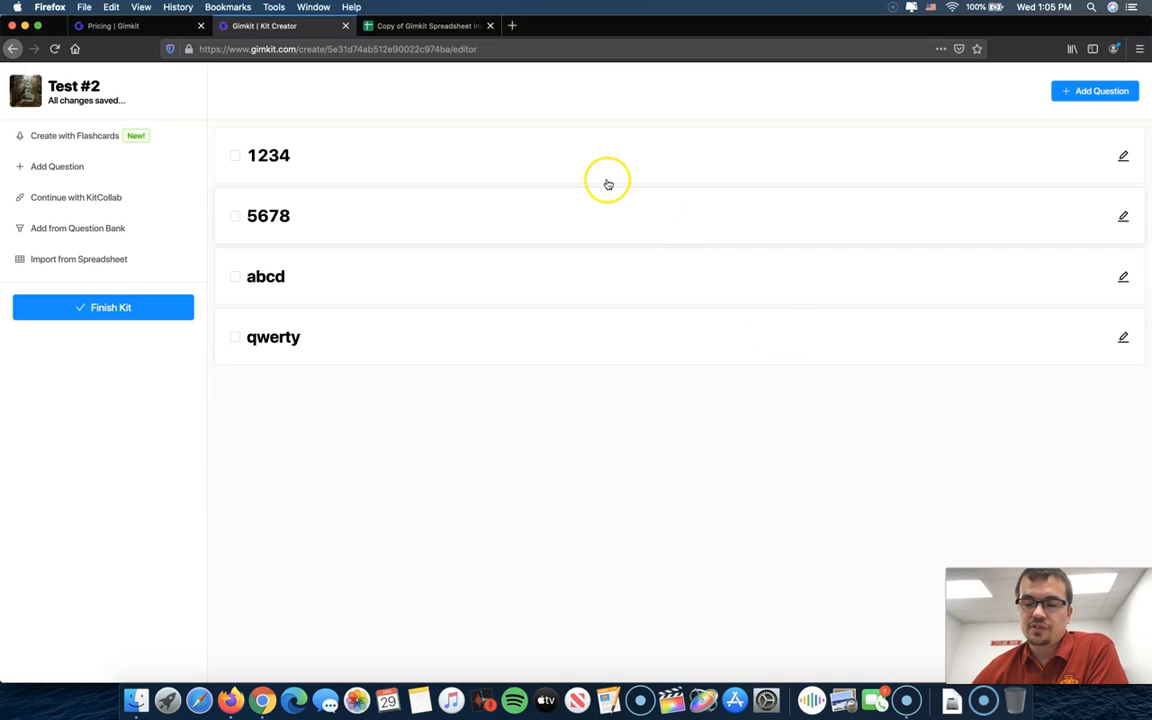
Expand the 1234, 5678 and abcd questions to examine their generated answer choices
{"action": "left_click", "coordinate": [458, 154]}
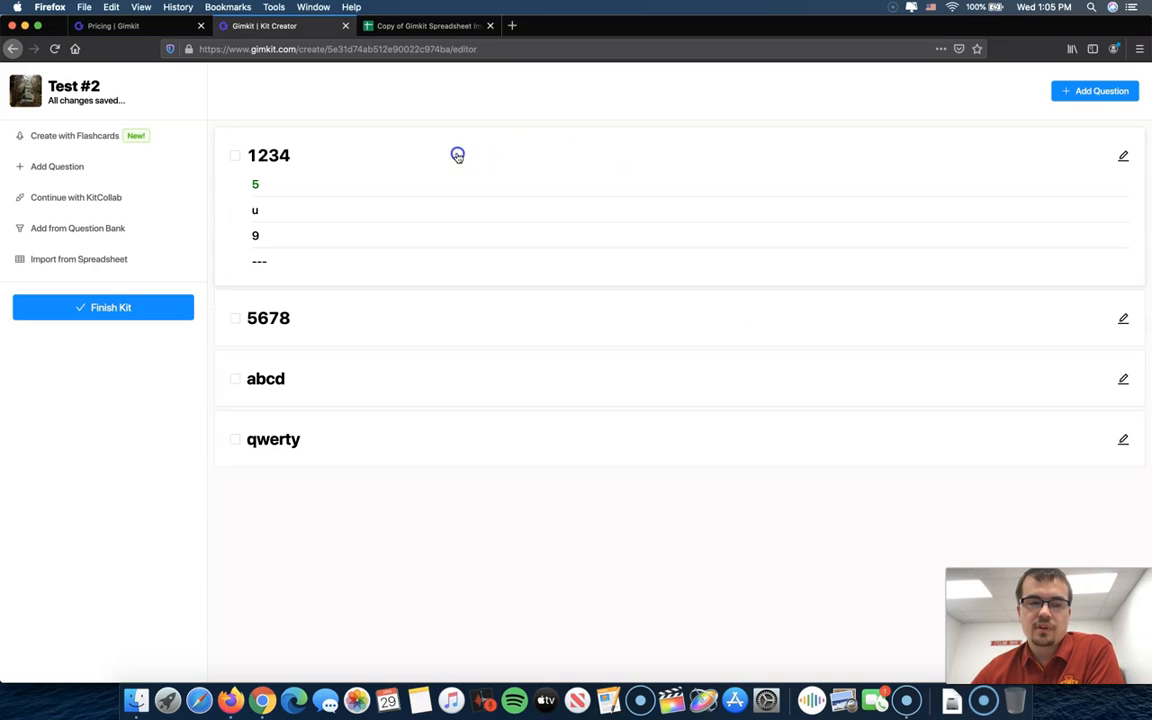
{"action": "left_click", "coordinate": [301, 307]}
{"action": "left_click", "coordinate": [301, 318]}
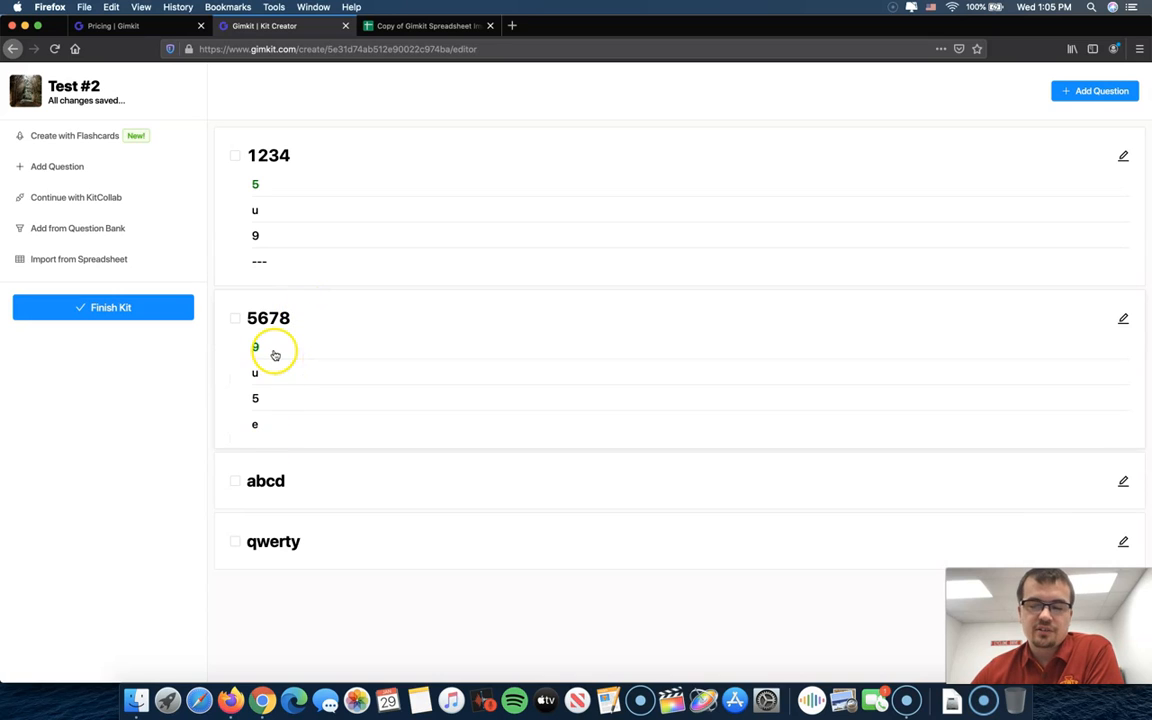
{"action": "left_click", "coordinate": [291, 478]}
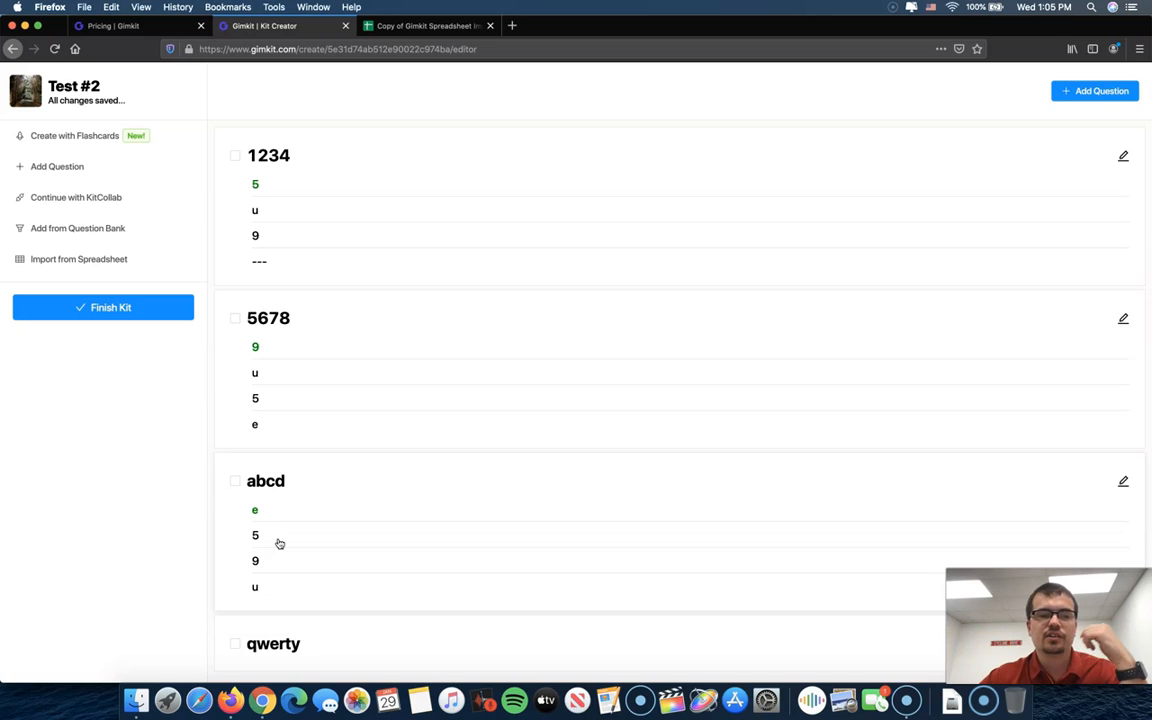
Open the kit's spreadsheet import options and switch to the Google Sheets copy of the import template
{"action": "left_click", "coordinate": [69, 262]}
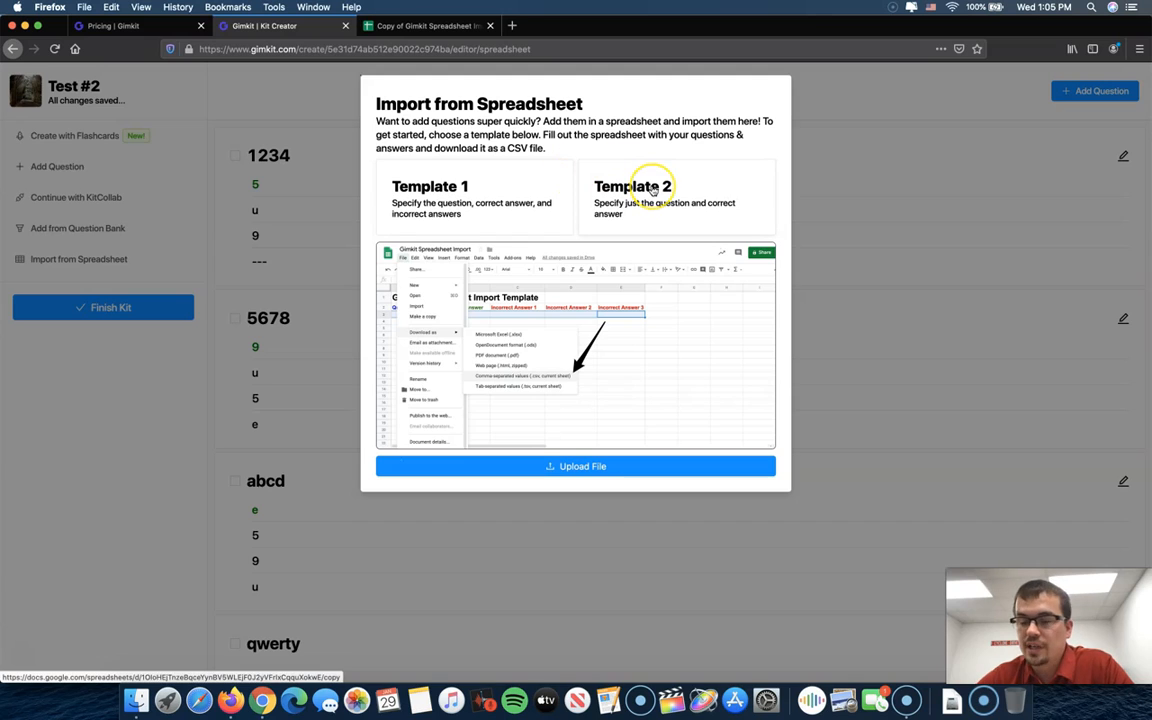
{"action": "left_click", "coordinate": [422, 224]}
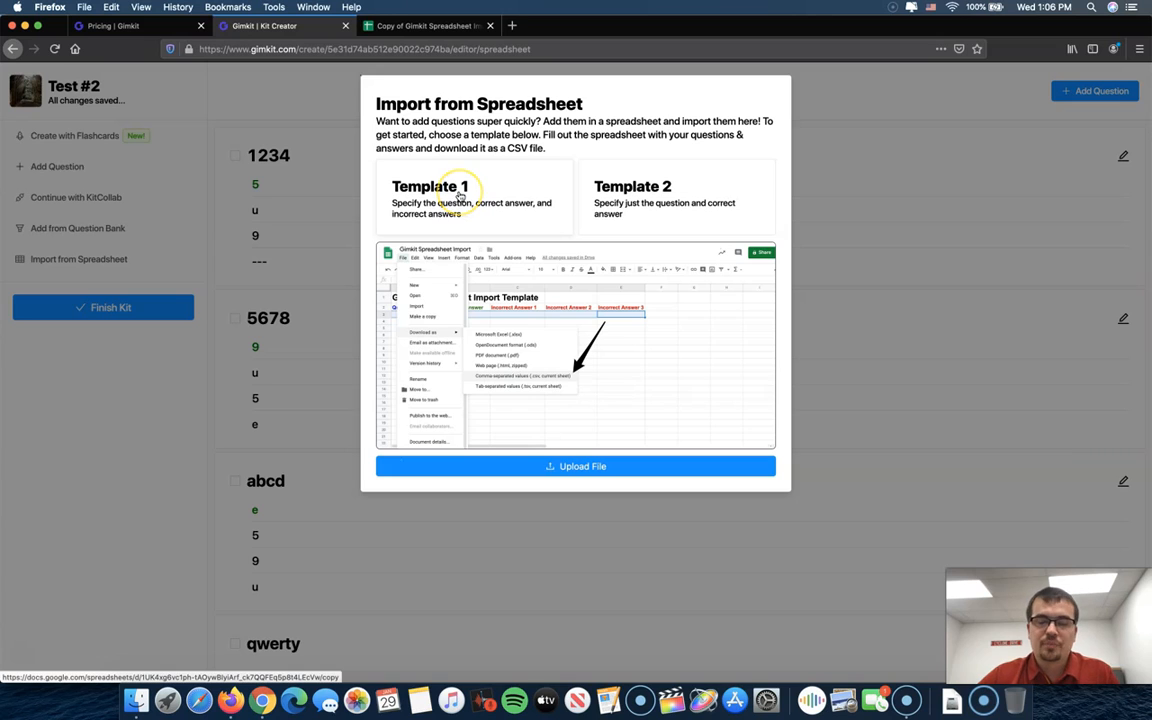
{"action": "left_click", "coordinate": [400, 30]}
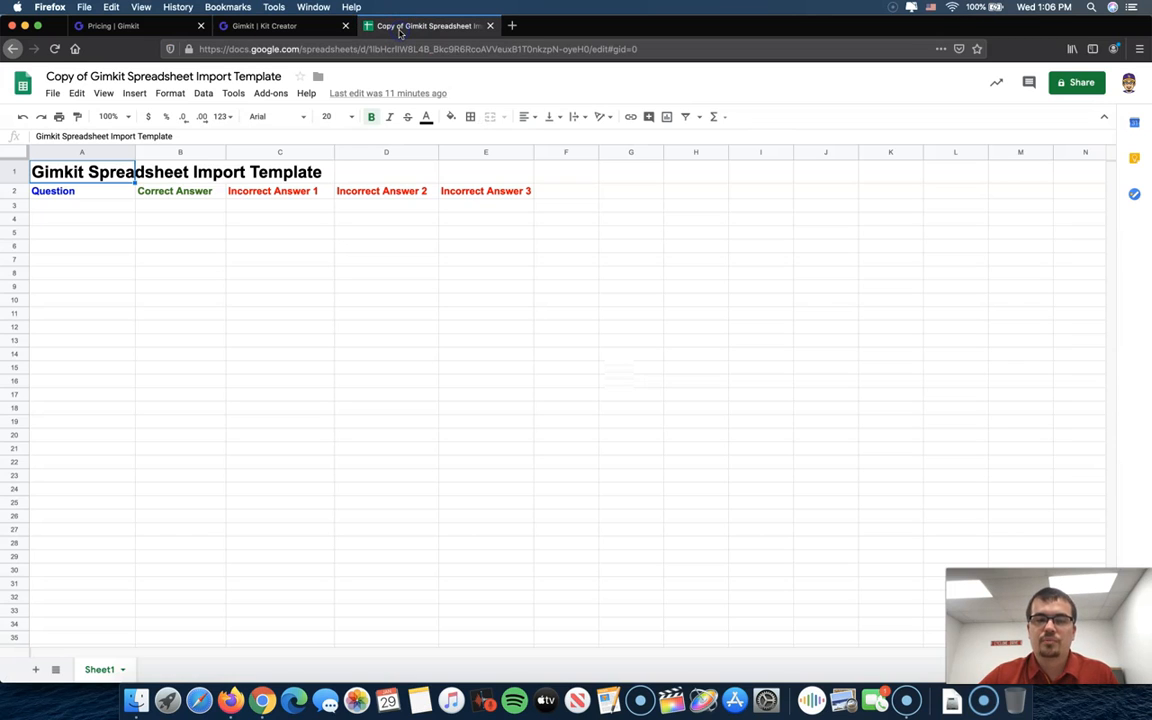
Enter the question "How are you doing?" in row 3 with "Awesome!" as its correct answer
{"action": "left_click", "coordinate": [306, 327]}
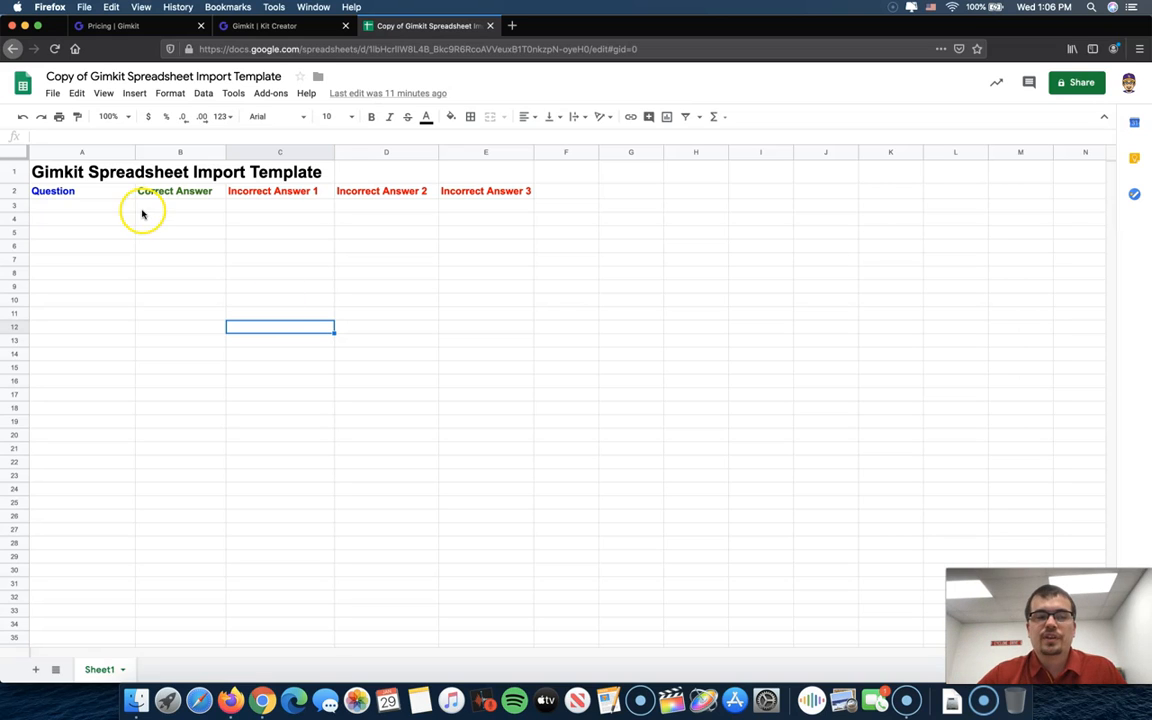
{"action": "left_click", "coordinate": [92, 206]}
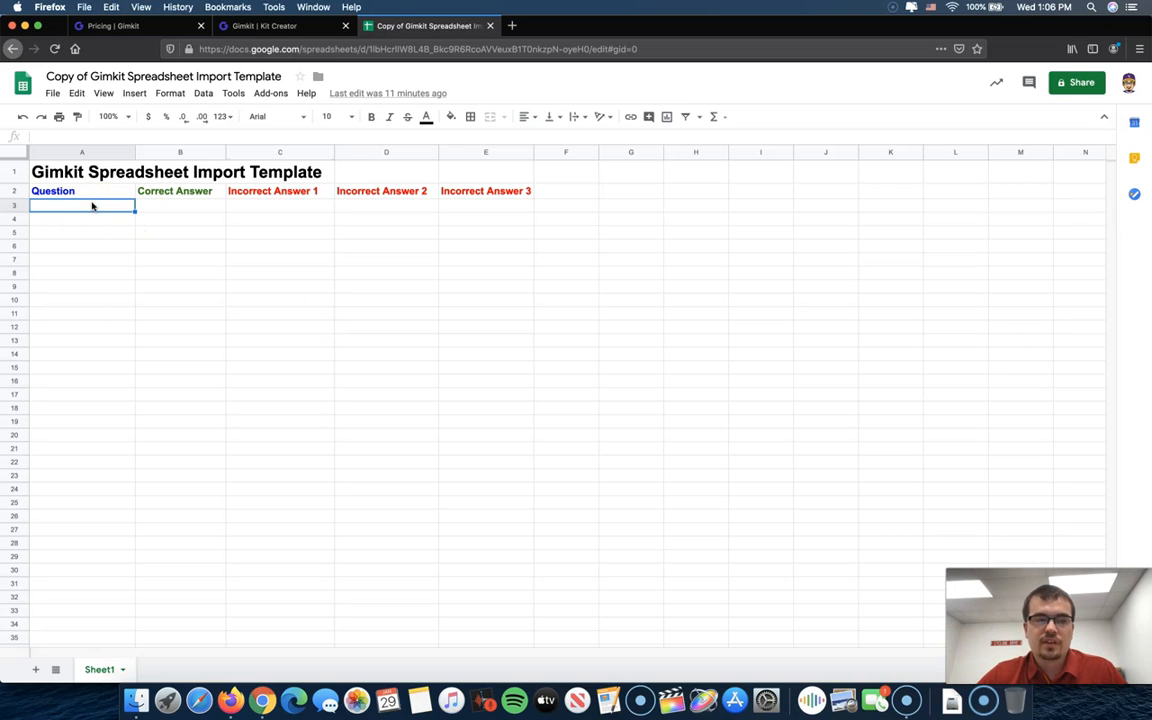
{"action": "type", "text": "How are you doing?"}
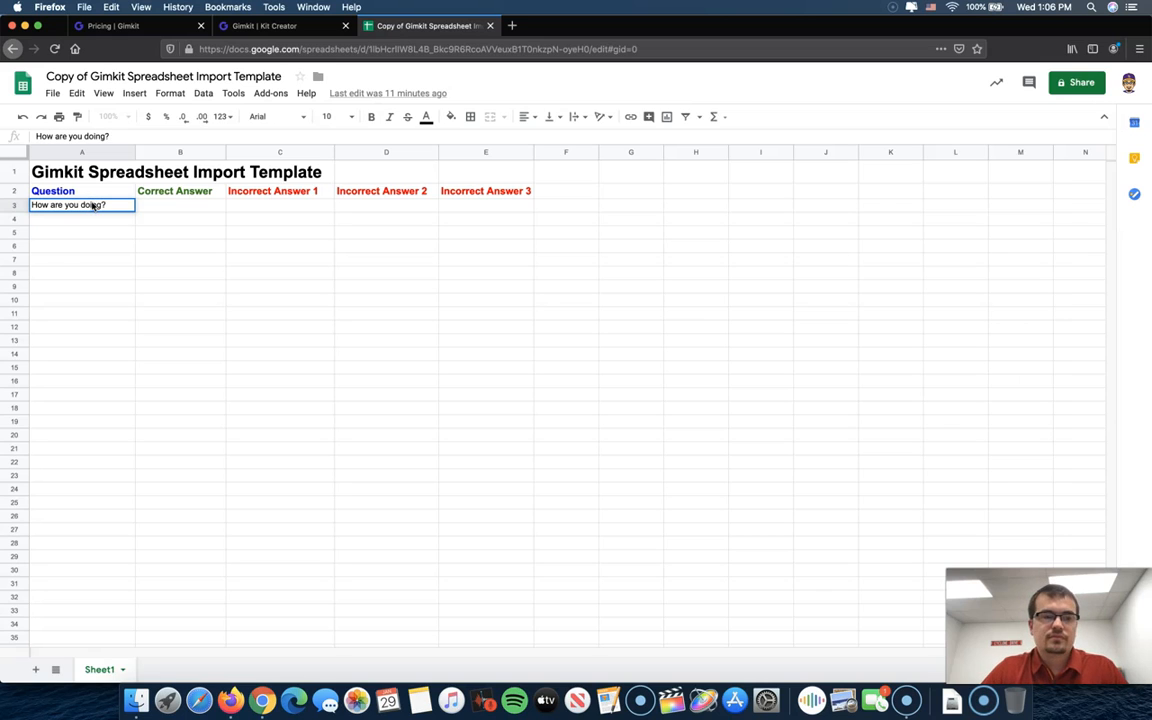
{"action": "left_click", "coordinate": [166, 206]}
{"action": "type", "text": "Awesome!"}
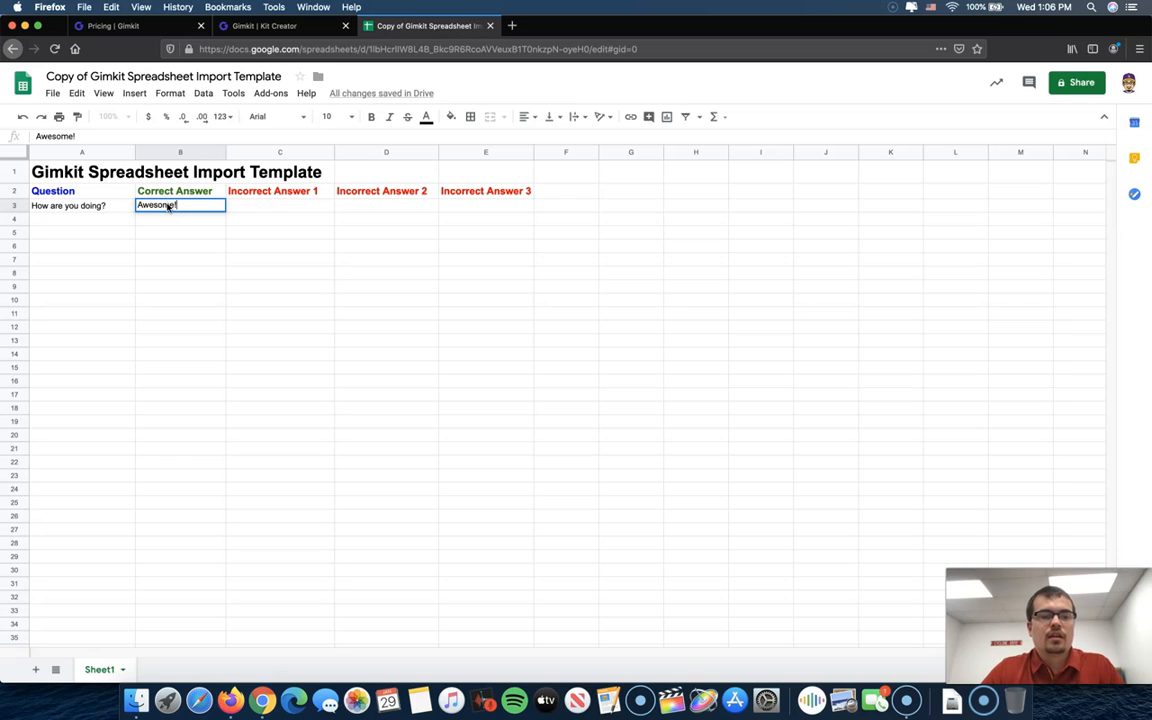
Fill row 3's three incorrect answers with 1, Yes and Hey
{"action": "left_click", "coordinate": [259, 208]}
{"action": "type", "text": "1"}
{"action": "left_click", "coordinate": [380, 208]}
{"action": "type", "text": "Yes"}
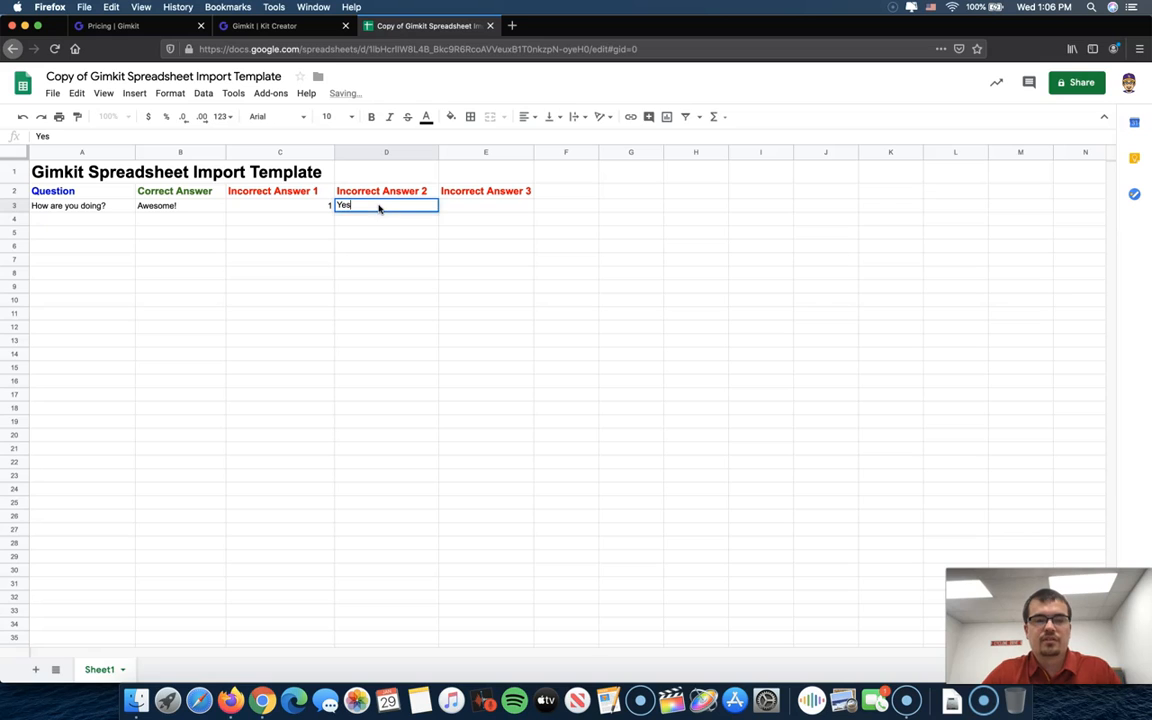
{"action": "left_click", "coordinate": [480, 209]}
{"action": "type", "text": "Hey"}
{"action": "left_click", "coordinate": [460, 231]}
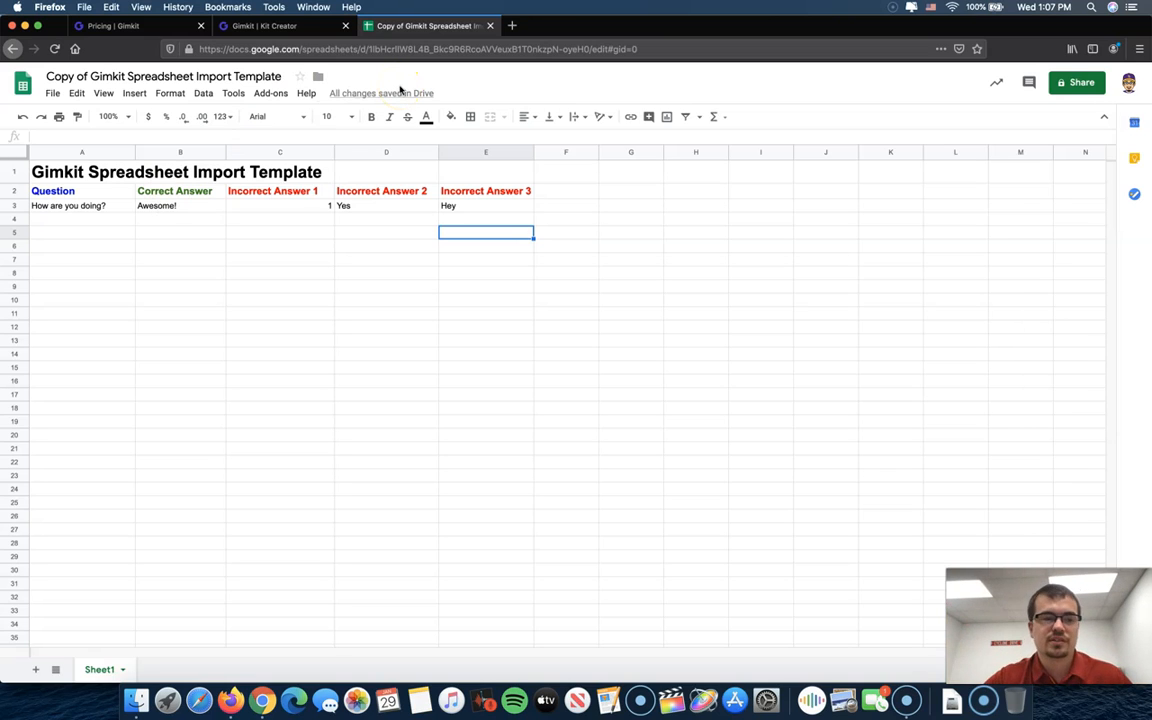
Review the import instructions, the sheet's download formats and the kit import's file chooser, cancelling without choosing a file
{"action": "left_click", "coordinate": [258, 25]}
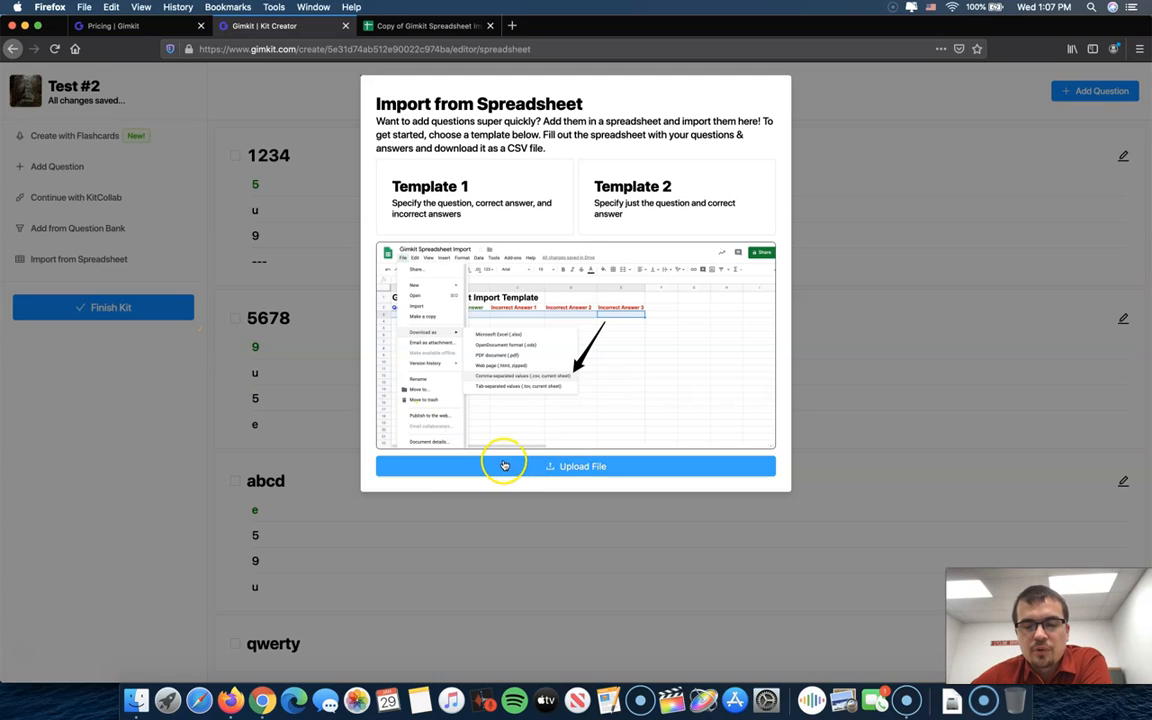
{"action": "left_click", "coordinate": [397, 22]}
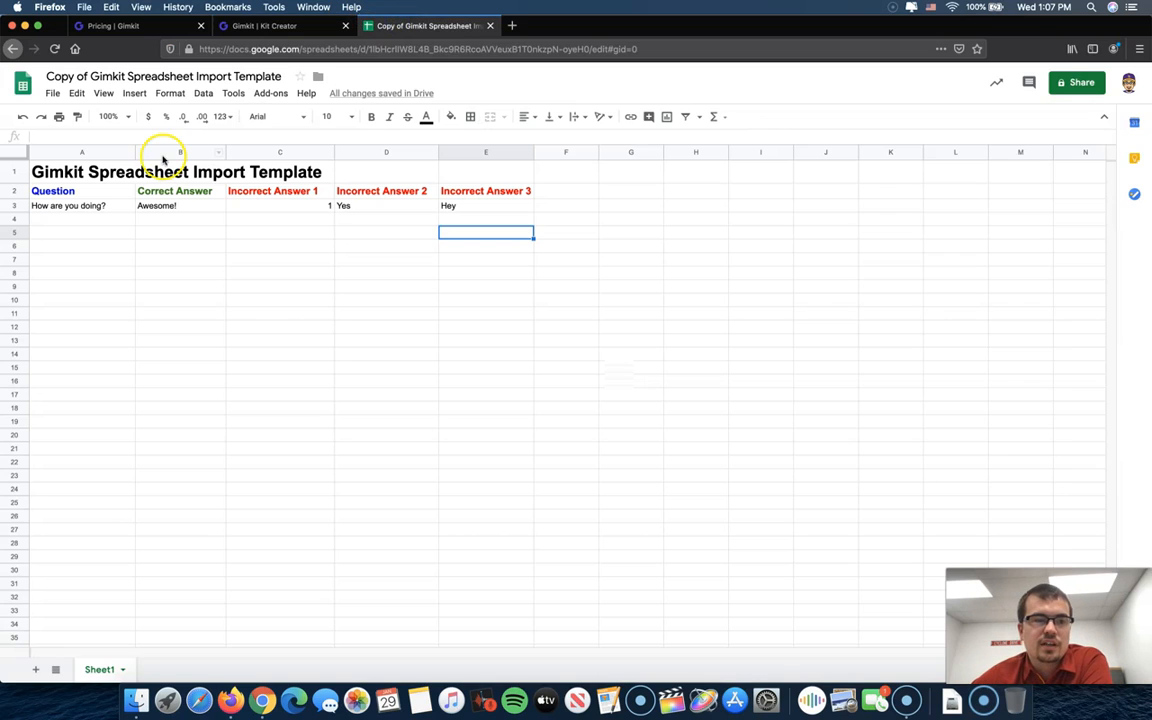
{"action": "left_click", "coordinate": [53, 94]}
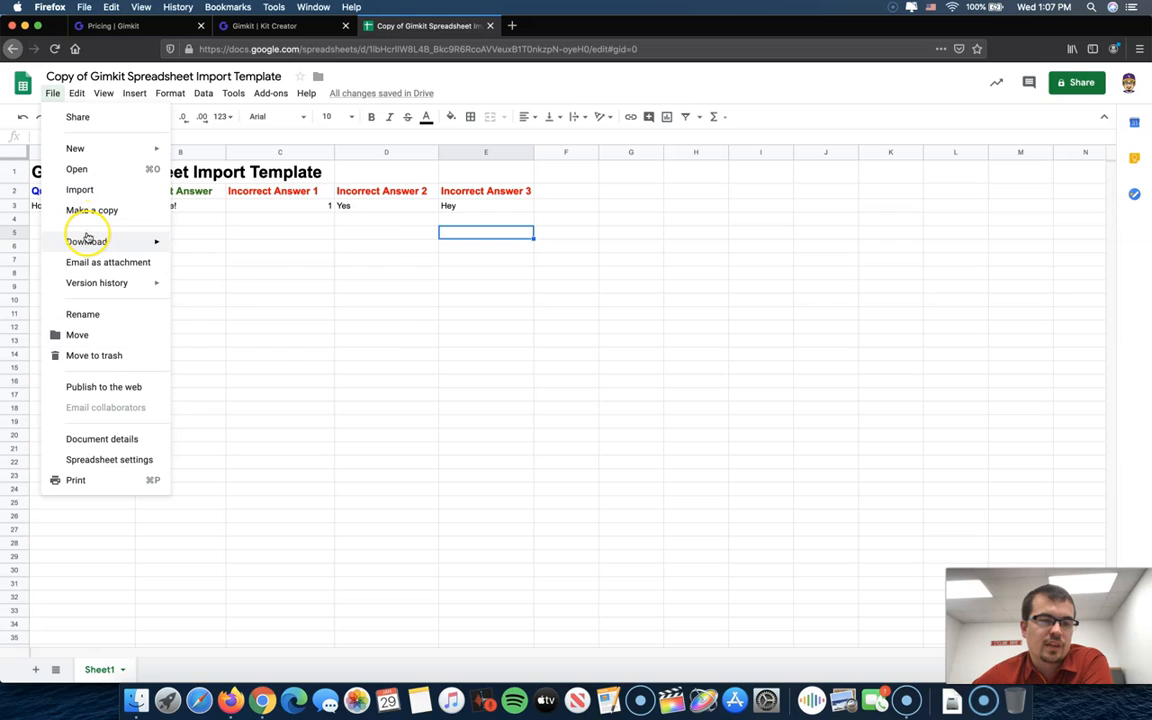
{"action": "mouse_move", "coordinate": [87, 240]}
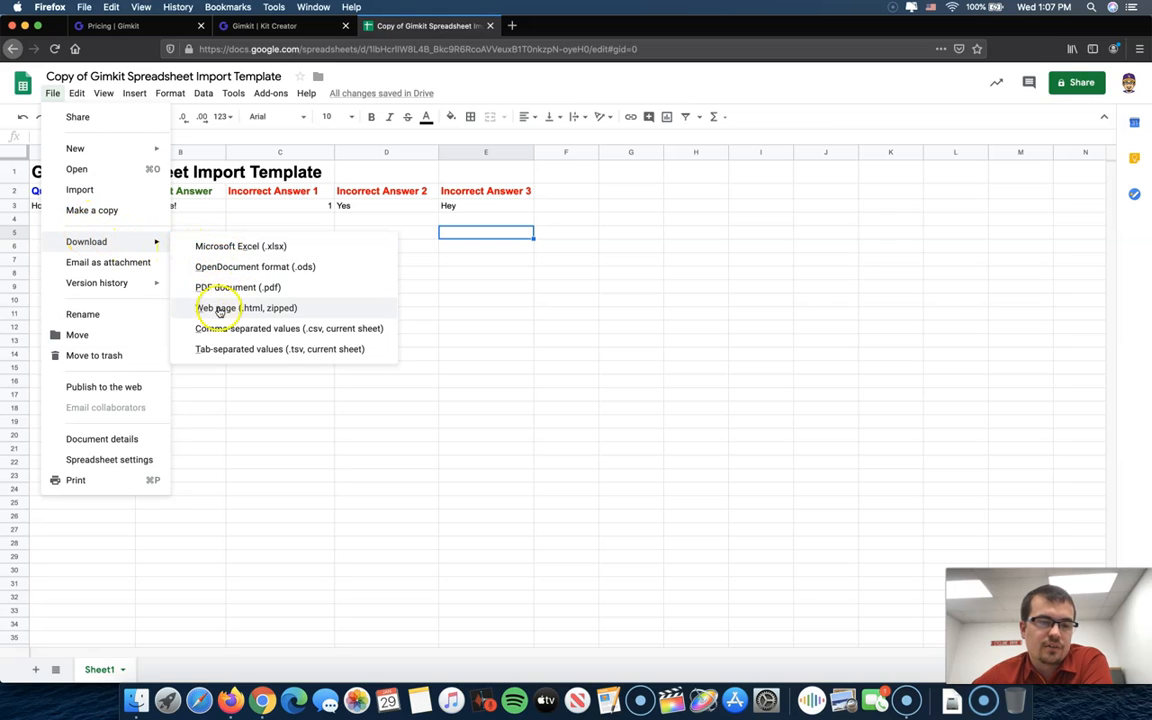
{"action": "left_click", "coordinate": [240, 26]}
{"action": "left_click", "coordinate": [465, 465]}
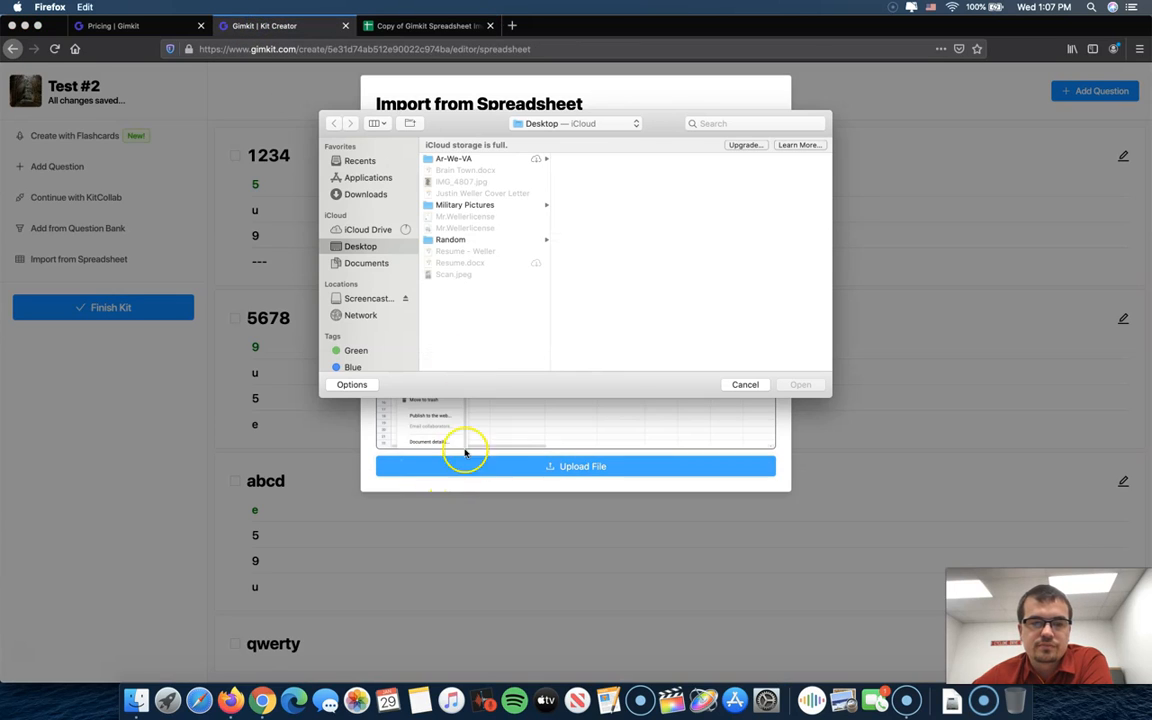
{"action": "left_click", "coordinate": [759, 384]}
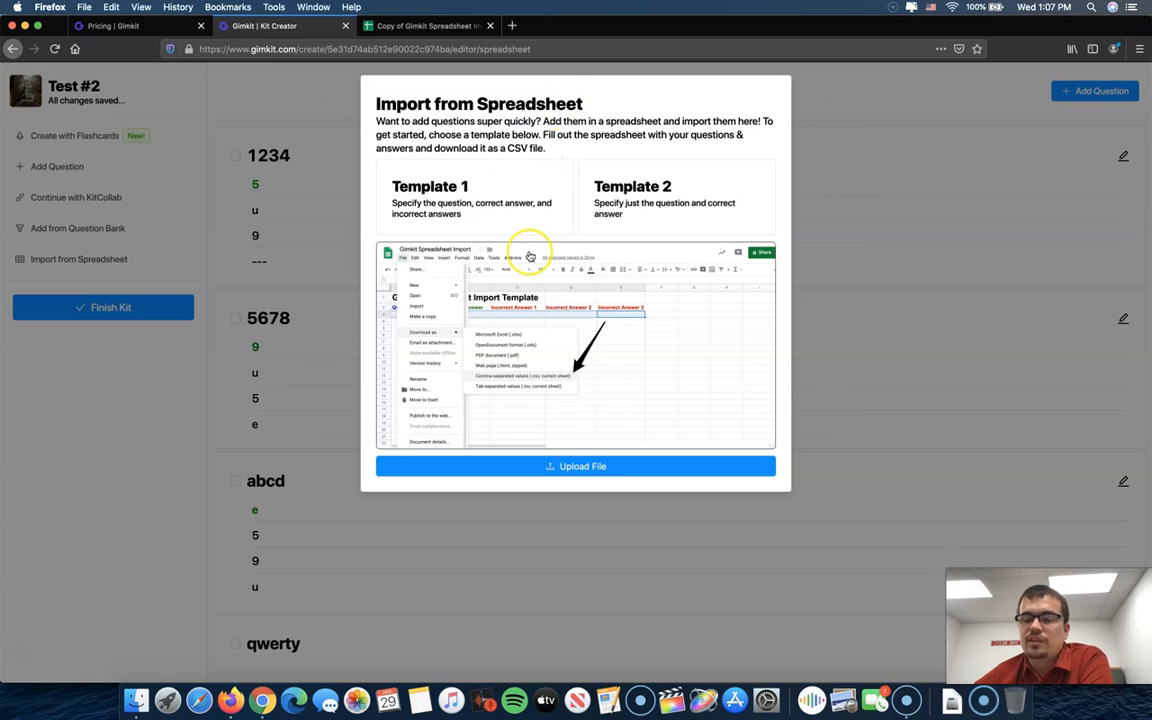
Close the spreadsheet import and finish the Test #2 kit
{"action": "left_click", "coordinate": [843, 229]}
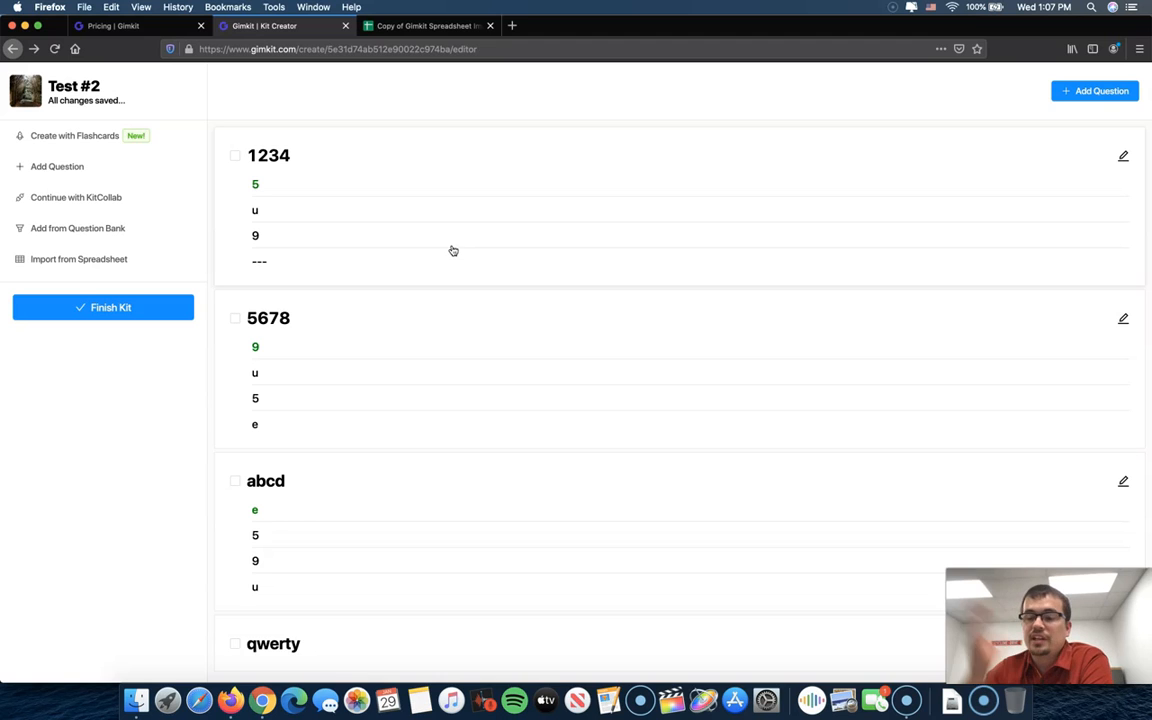
{"action": "left_click", "coordinate": [37, 309]}
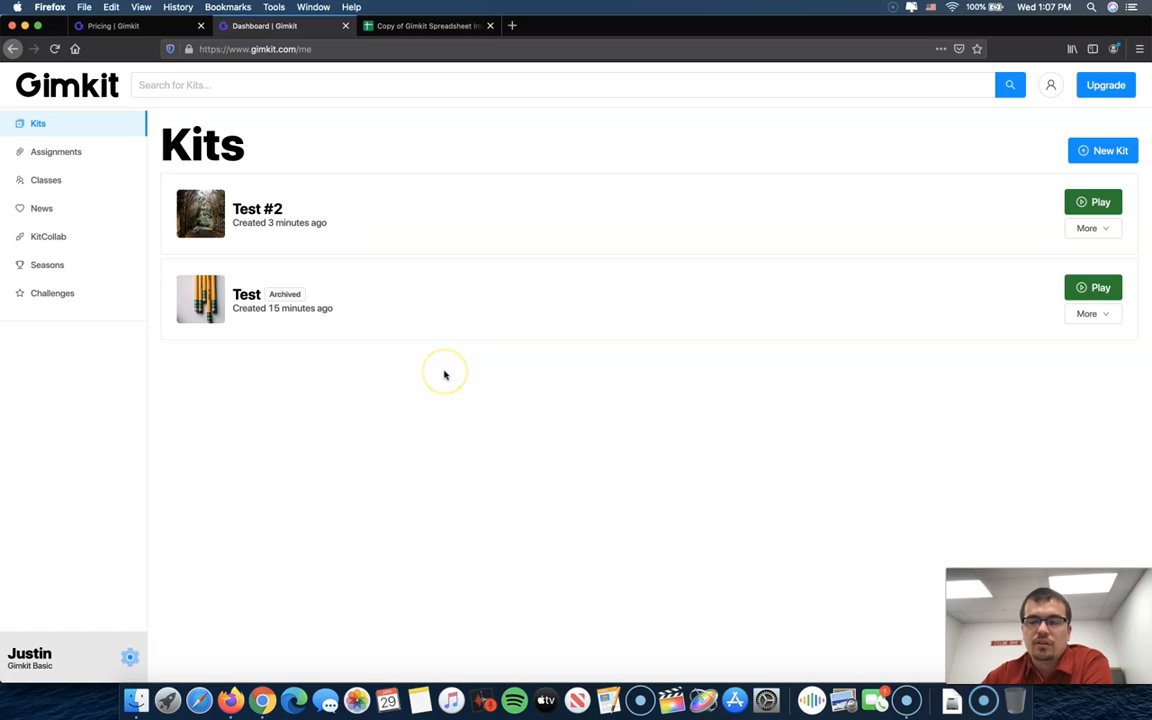
Open the hosting setup for the Test #2 kit, review its game settings and turn off Clapping
{"action": "left_click", "coordinate": [1087, 202]}
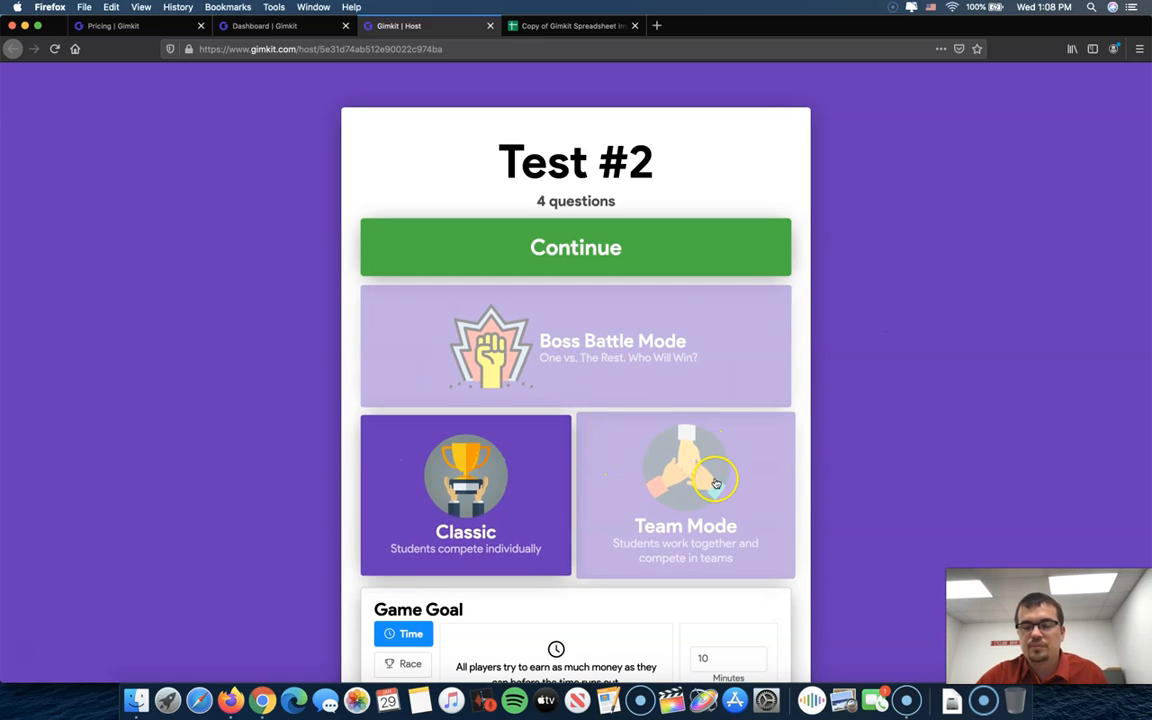
{"action": "scroll", "coordinate": [908, 363], "scroll_direction": "down", "scroll_amount": 2}
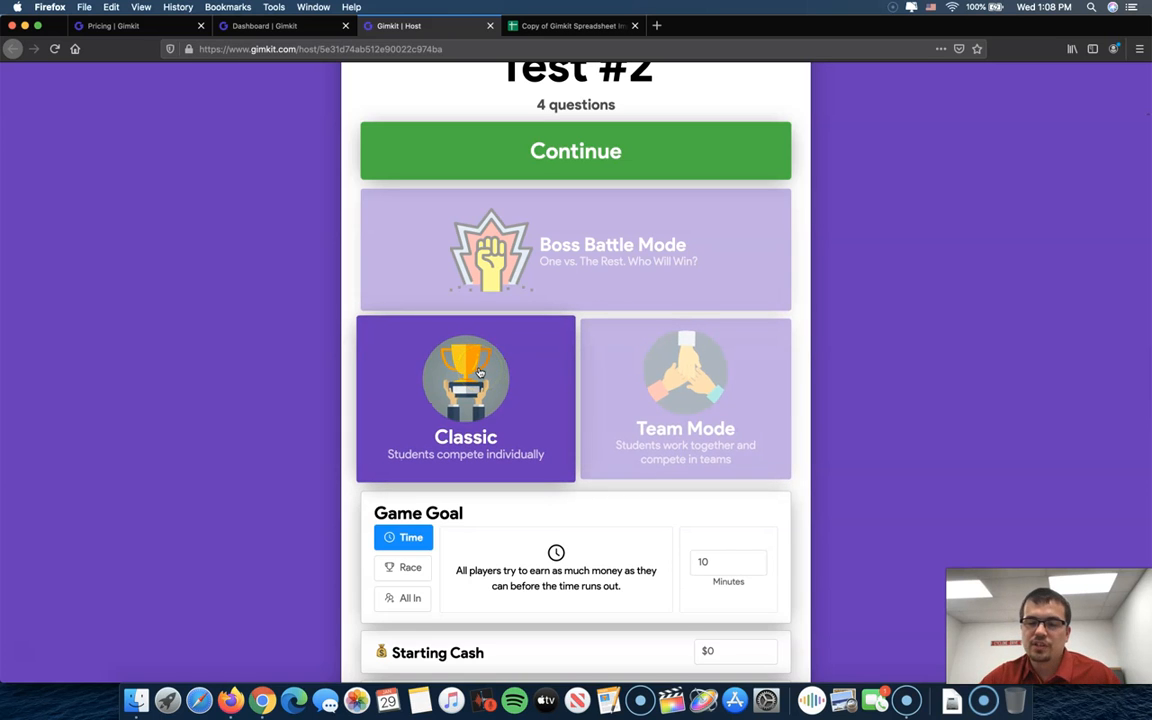
{"action": "scroll", "coordinate": [676, 410], "scroll_direction": "down", "scroll_amount": 5}
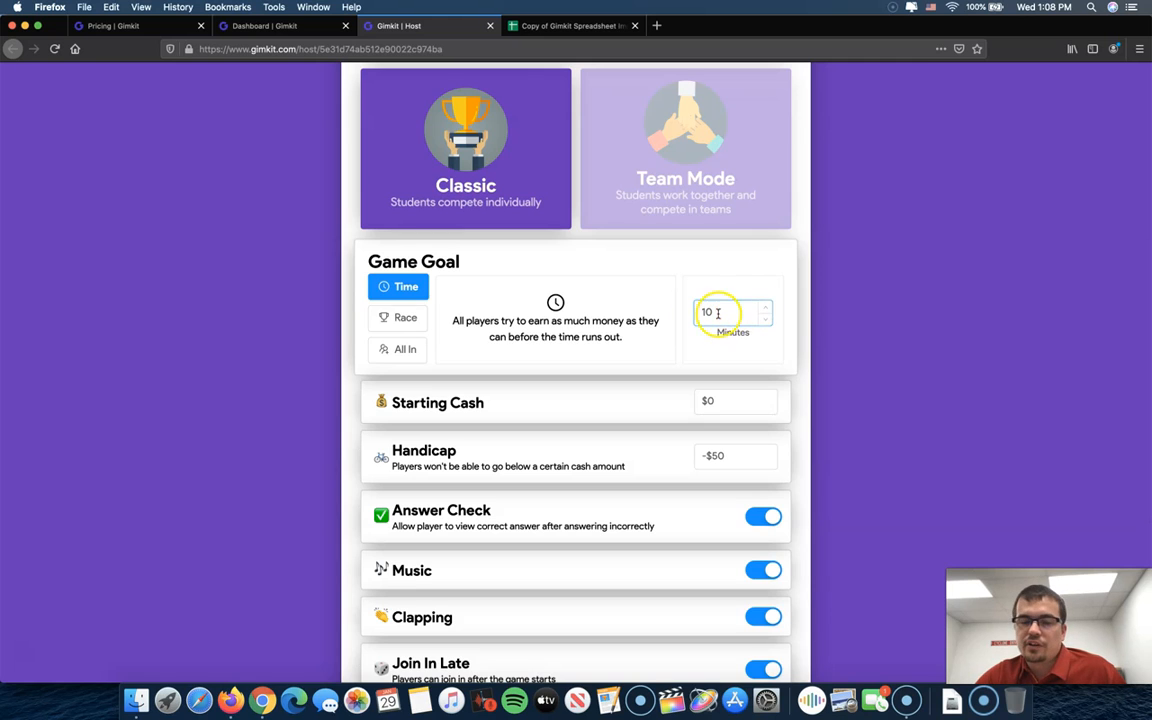
{"action": "scroll", "coordinate": [700, 314], "scroll_direction": "down", "scroll_amount": 2}
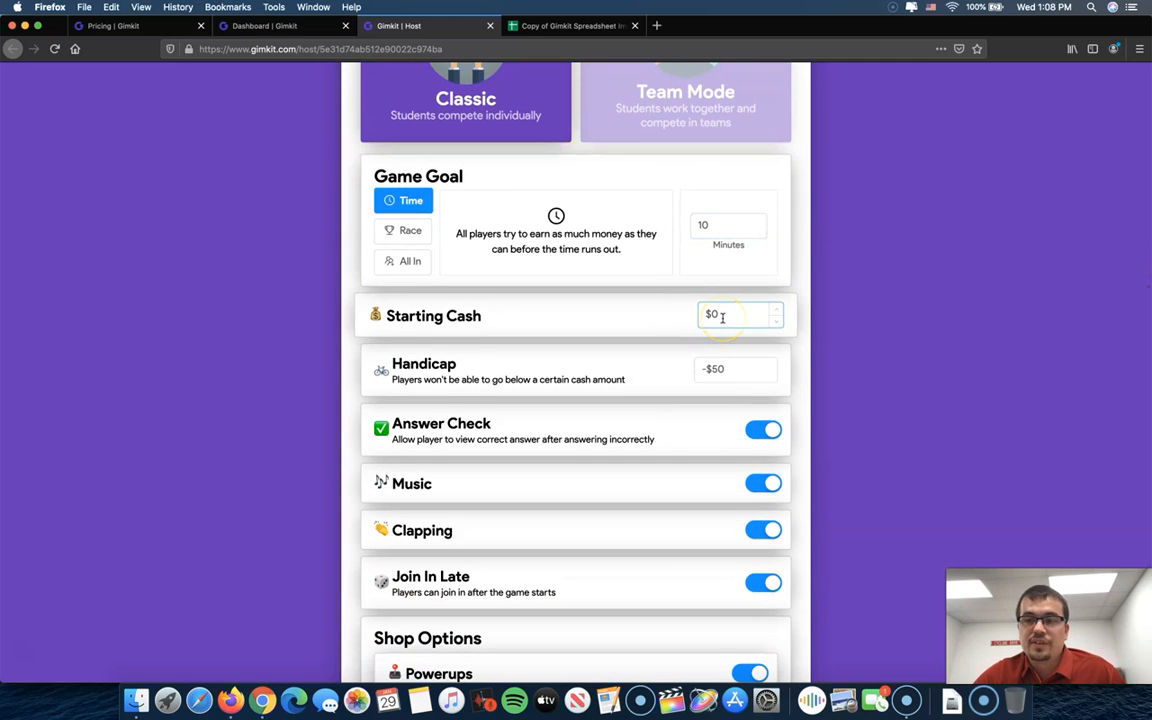
{"action": "scroll", "coordinate": [617, 358], "scroll_direction": "down", "scroll_amount": 3}
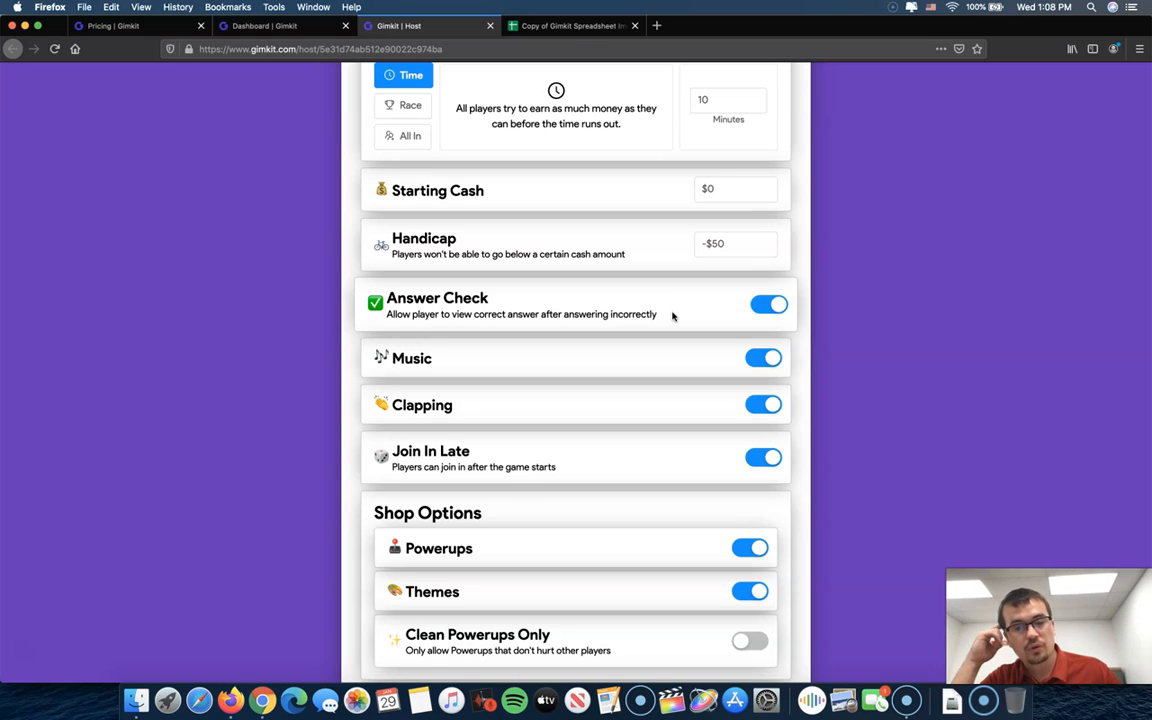
{"action": "scroll", "coordinate": [672, 316], "scroll_direction": "down", "scroll_amount": 2}
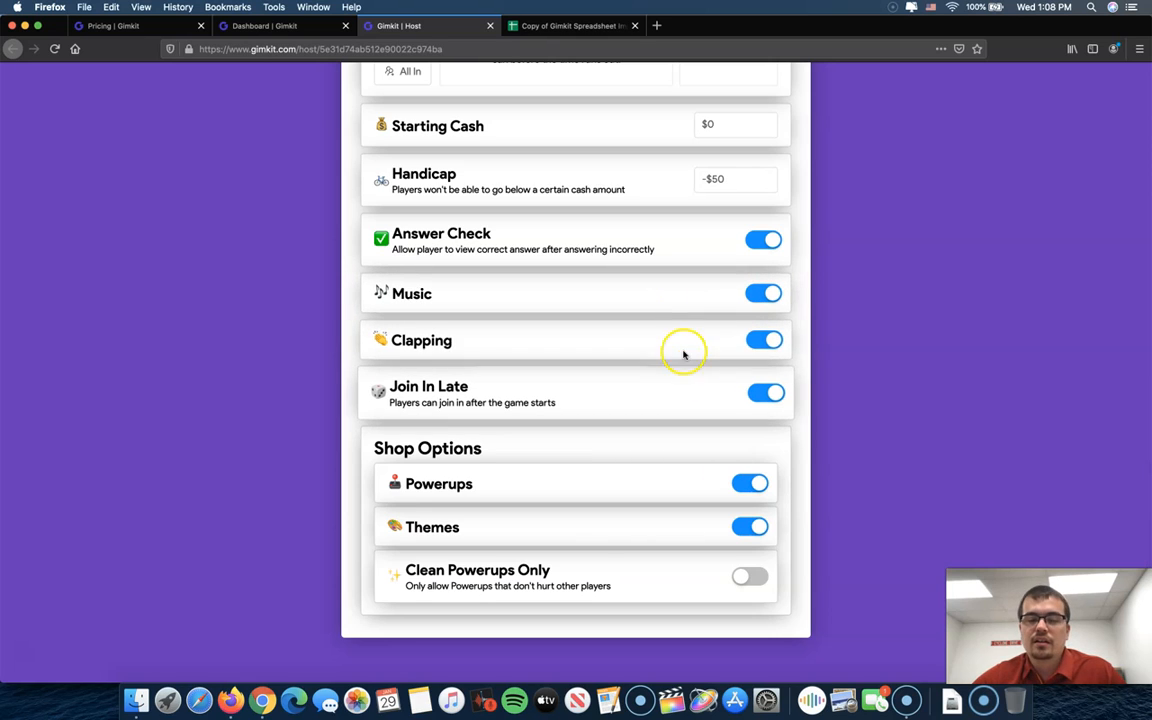
{"action": "left_click", "coordinate": [740, 337]}
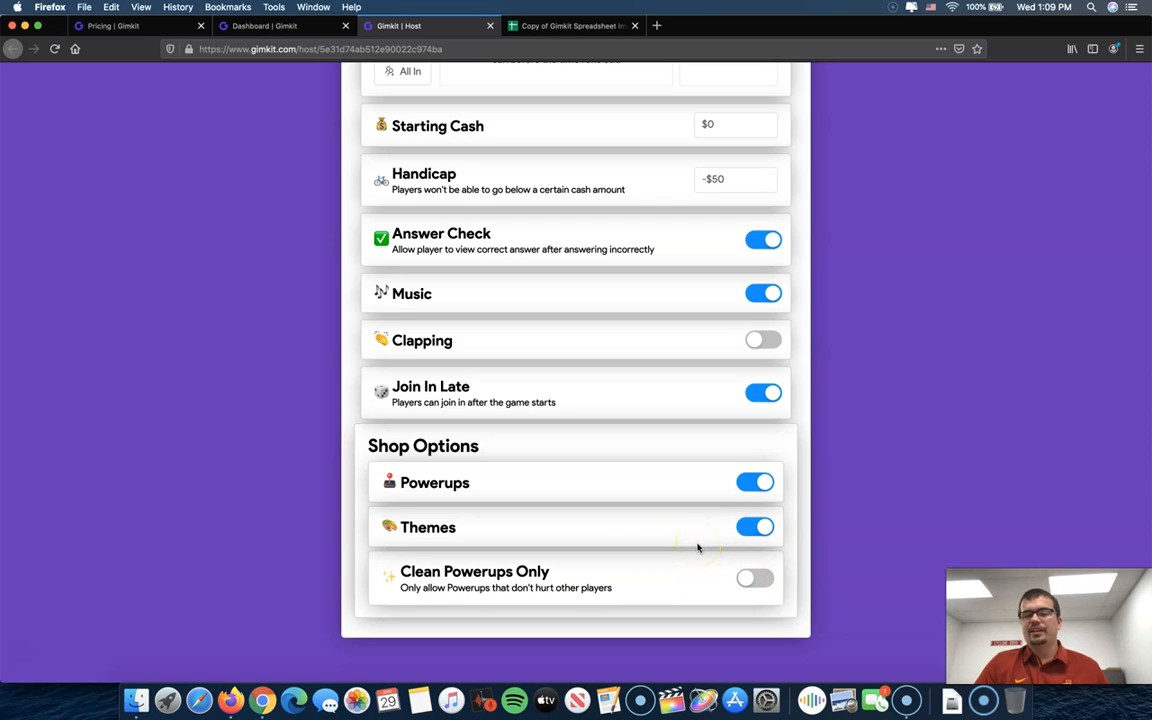
Review the shop options and the game modes offered for Test #2, focusing on Boss Battle Mode
{"action": "scroll", "coordinate": [698, 547], "scroll_direction": "up", "scroll_amount": 1}
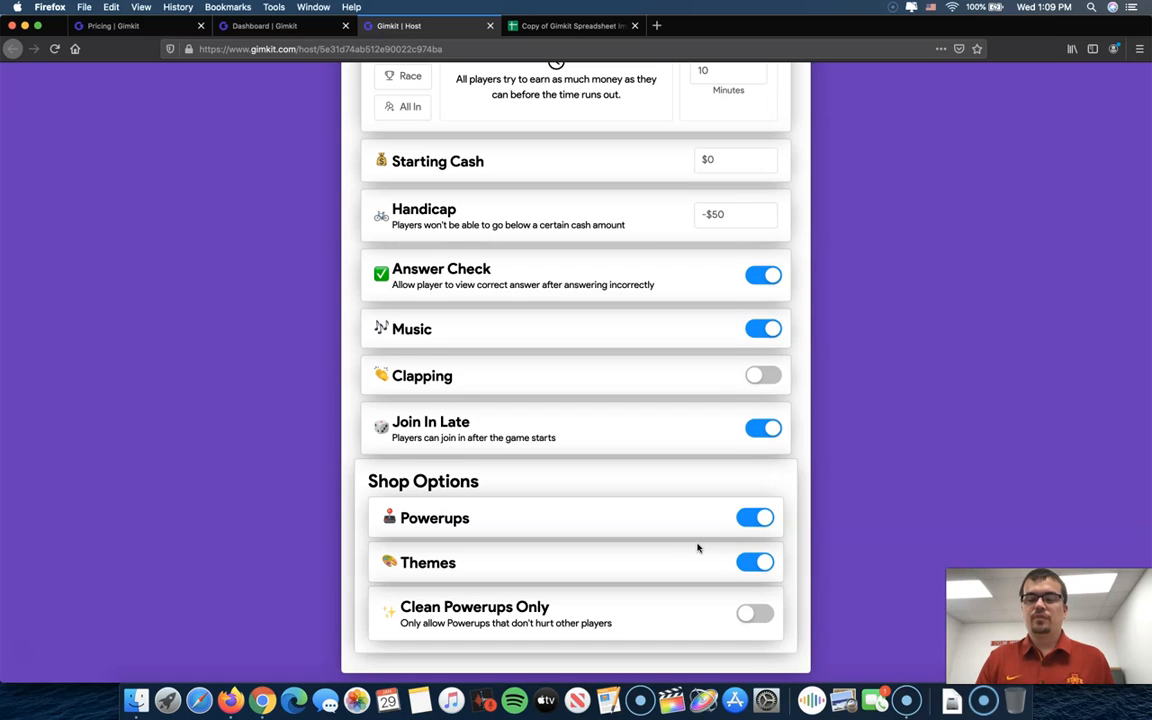
{"action": "scroll", "coordinate": [895, 515], "scroll_direction": "up", "scroll_amount": 10}
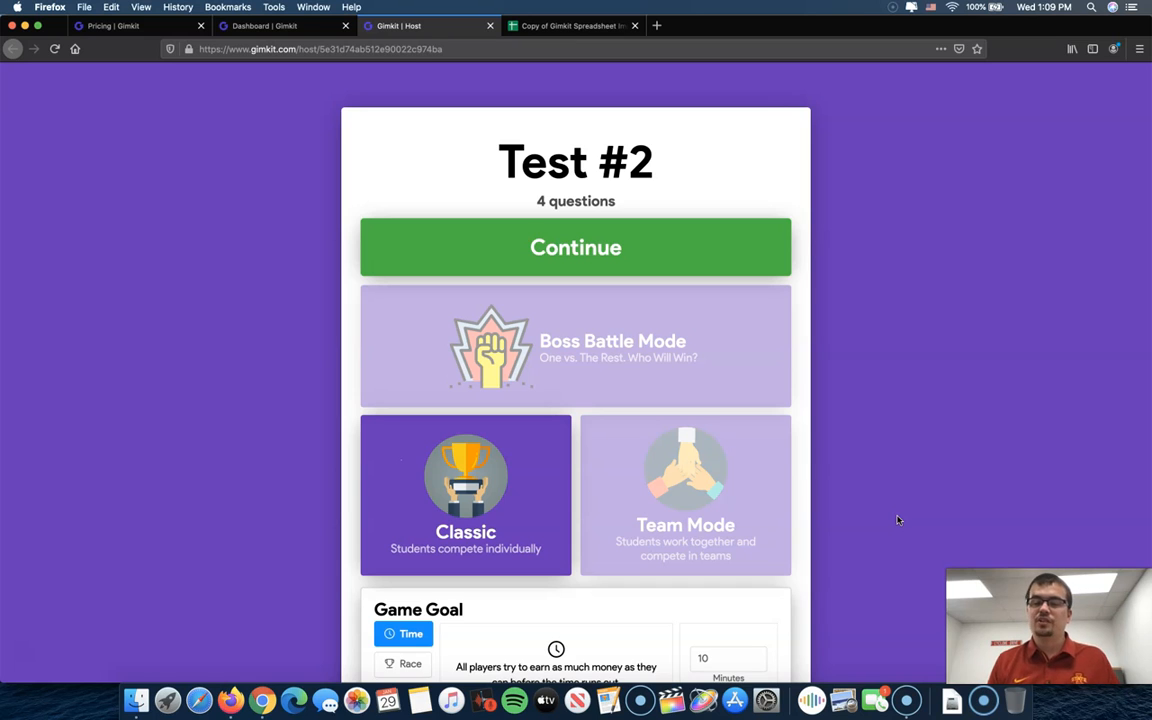
{"action": "scroll", "coordinate": [897, 520], "scroll_direction": "down", "scroll_amount": 2}
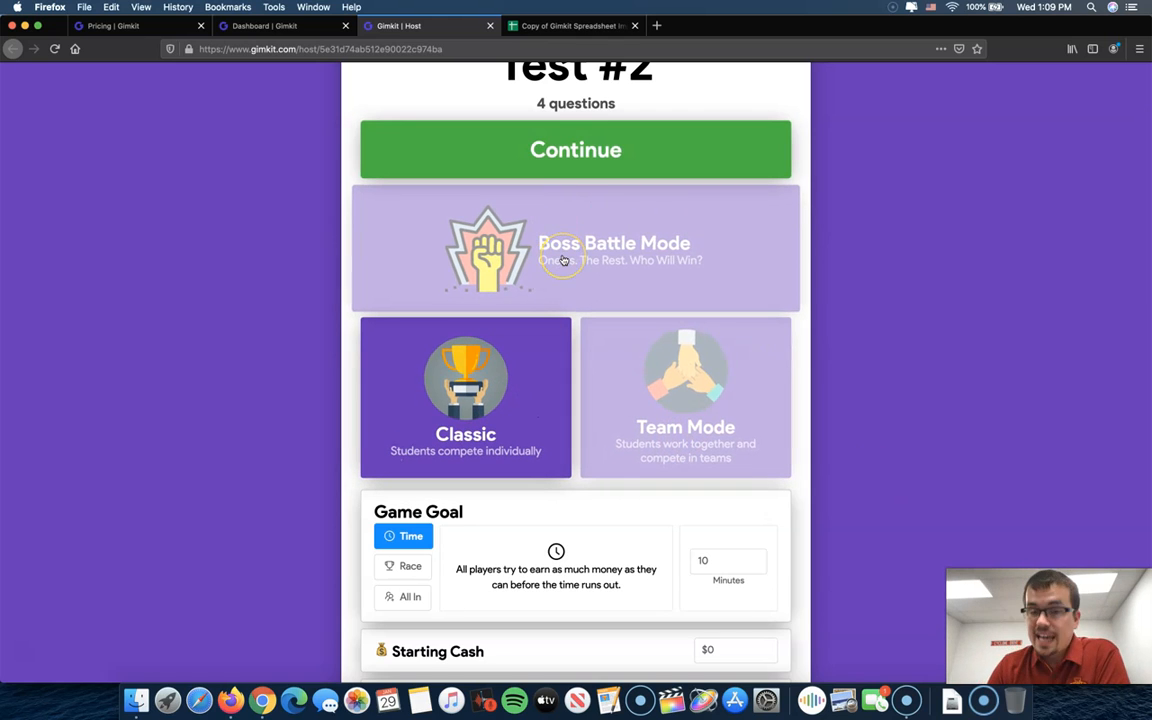
{"action": "left_click", "coordinate": [529, 280]}
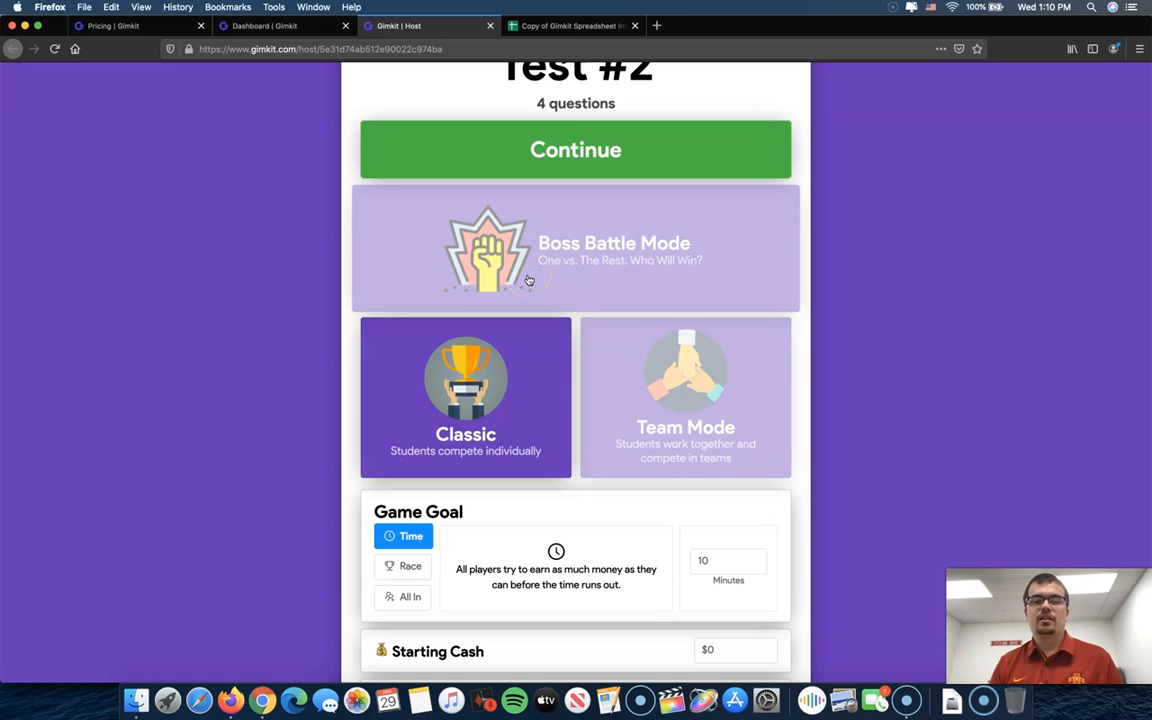